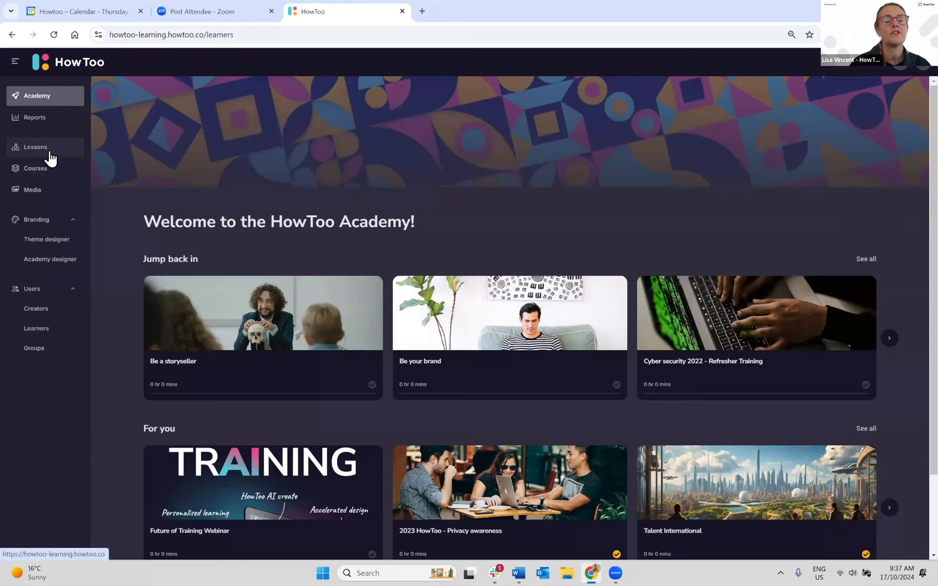
# Look over the lists of existing lessons and courses in the HowToo workspace.
pyautogui.click(50, 159)
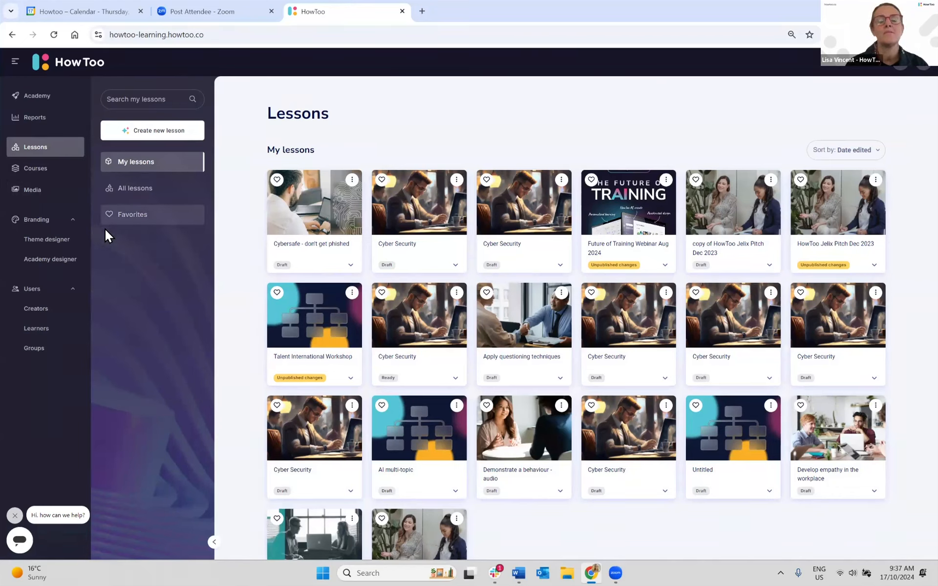
pyautogui.click(51, 175)
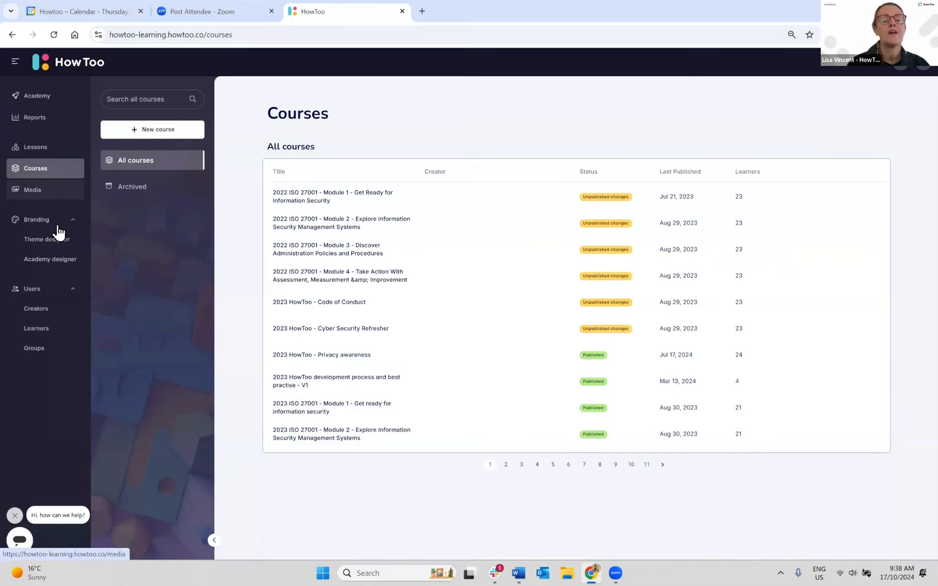
pyautogui.click(61, 264)
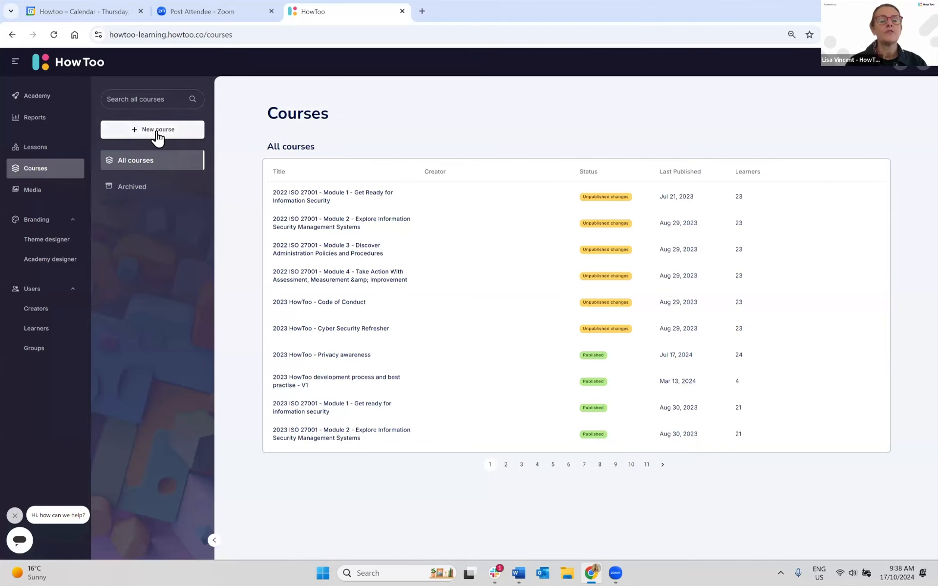
# Start a new lesson from the Lessons area using the Create with AI method.
pyautogui.click(48, 147)
pyautogui.click(158, 136)
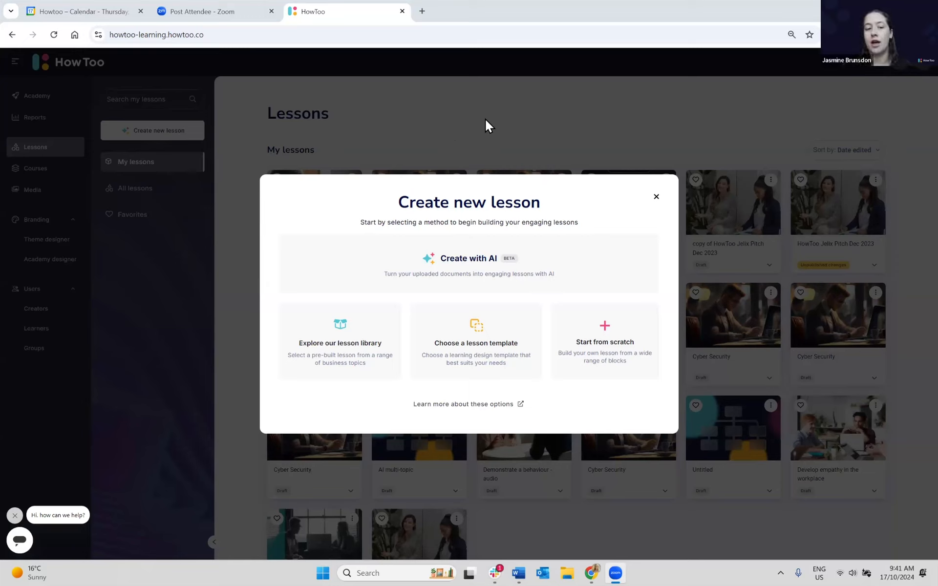
pyautogui.click(442, 263)
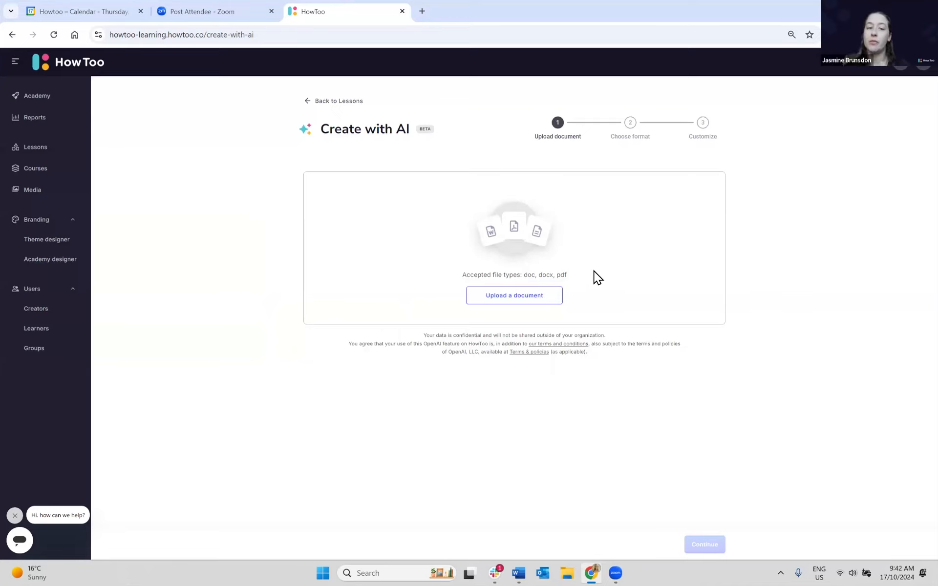
# Choose "How to detect a phishing email.pdf" from the Media Library as the AI source document and proceed to the format choice.
pyautogui.click(520, 296)
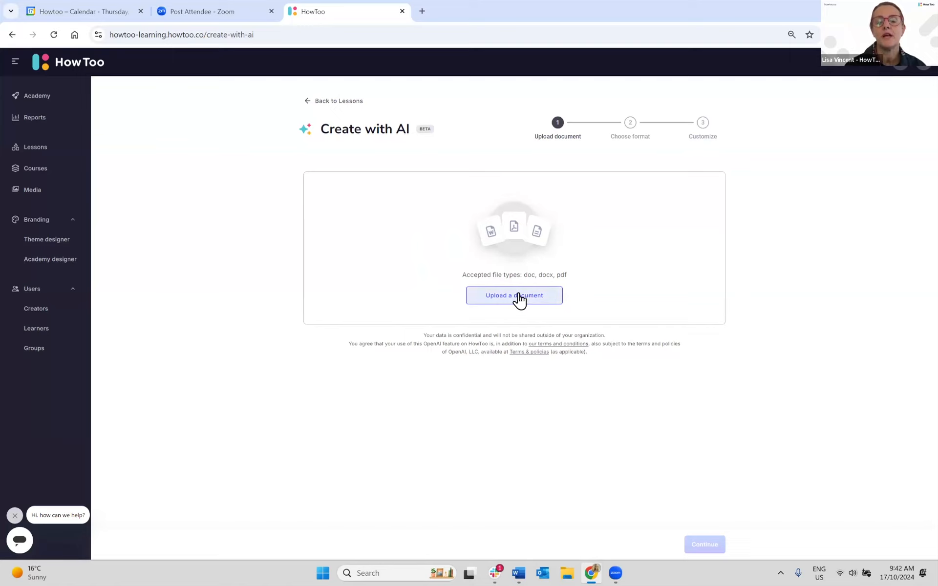
pyautogui.click(521, 300)
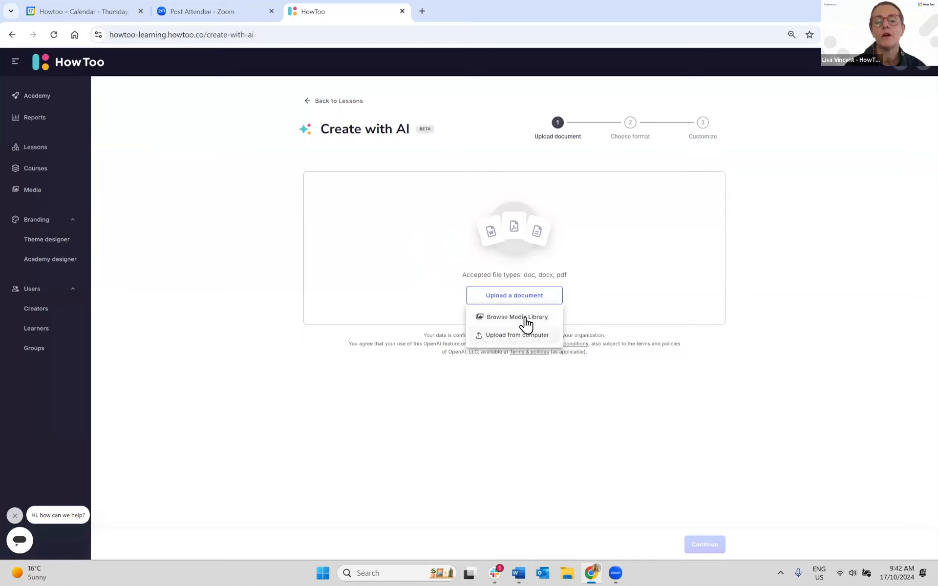
pyautogui.click(527, 319)
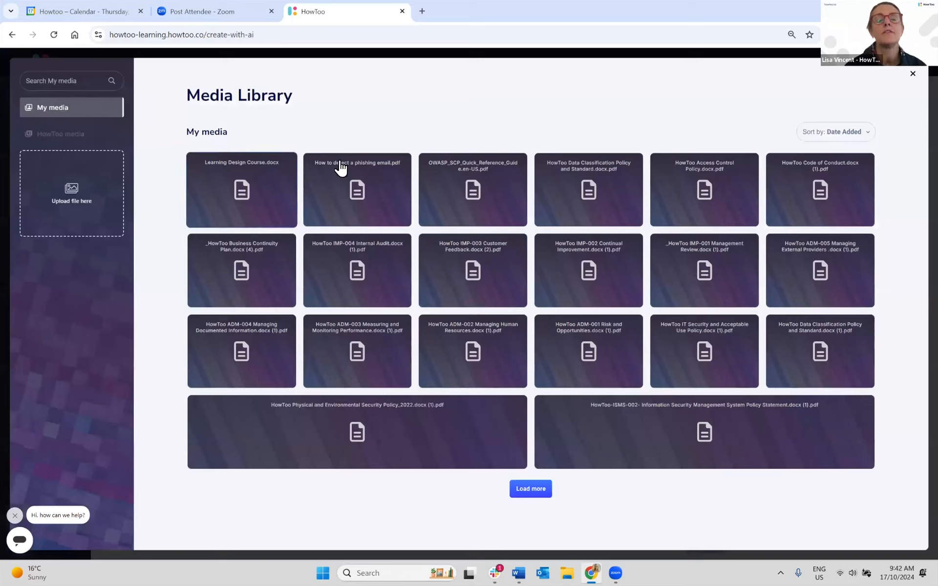
pyautogui.click(384, 185)
pyautogui.click(618, 410)
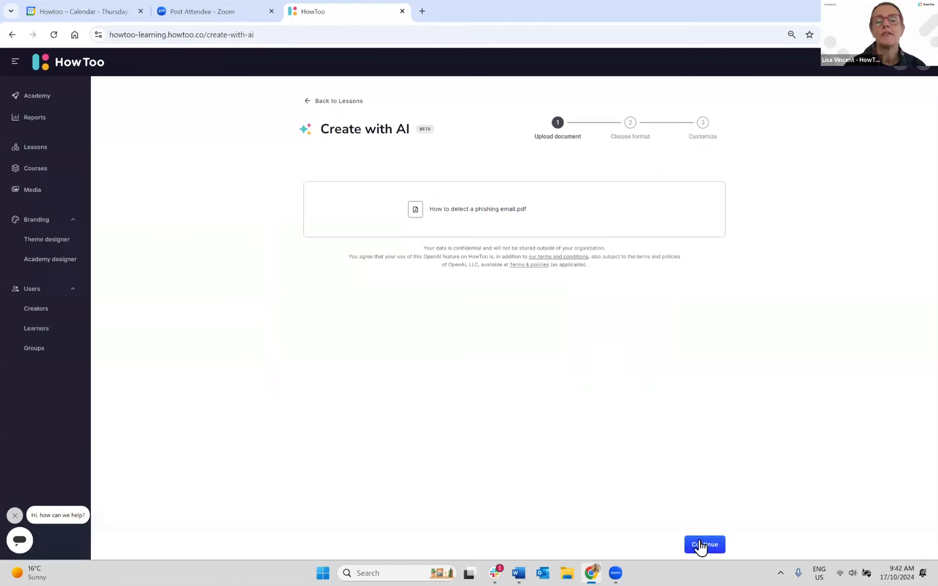
pyautogui.click(699, 546)
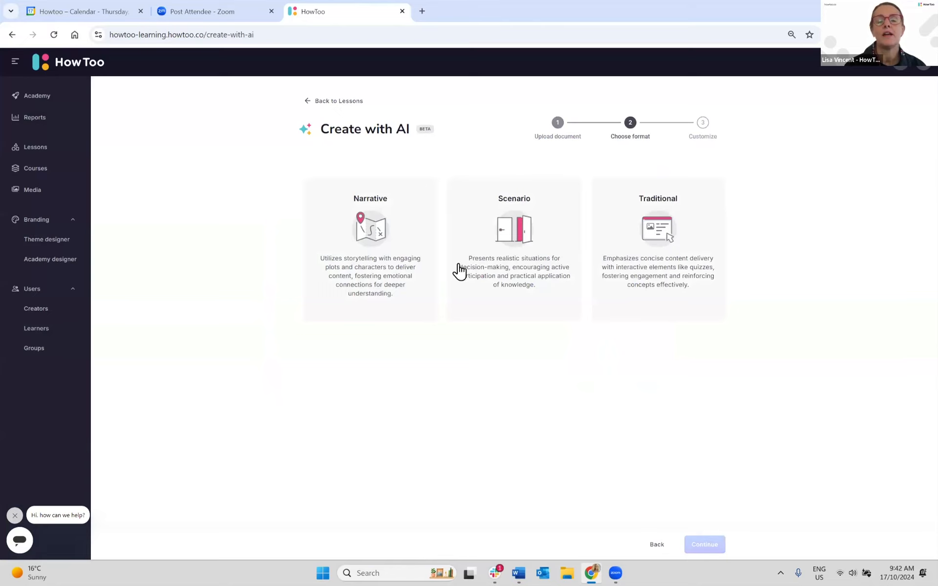
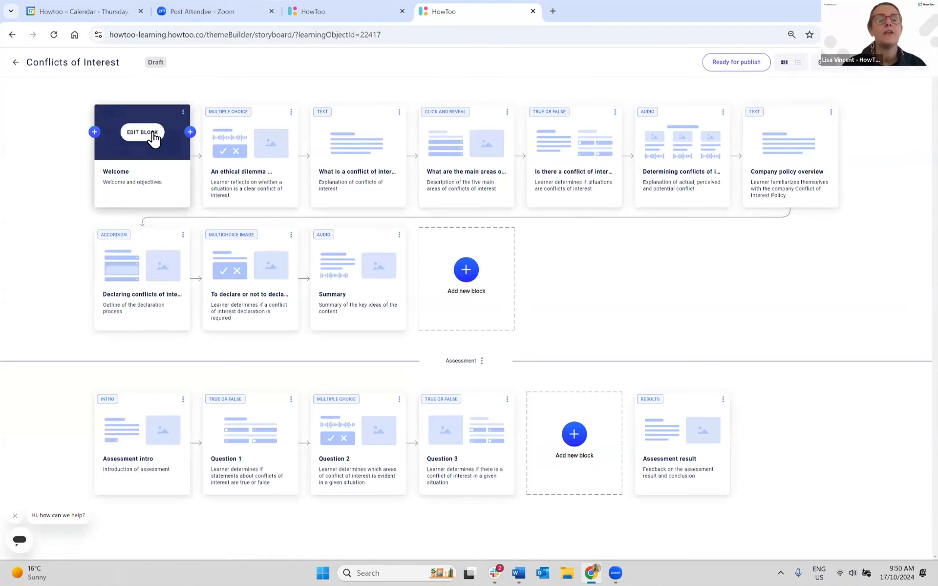
# Review the Welcome and ethical dilemma blocks of the Conflicts of Interest lesson, including the dilemma's image settings, and return to the storyboard.
pyautogui.click(146, 133)
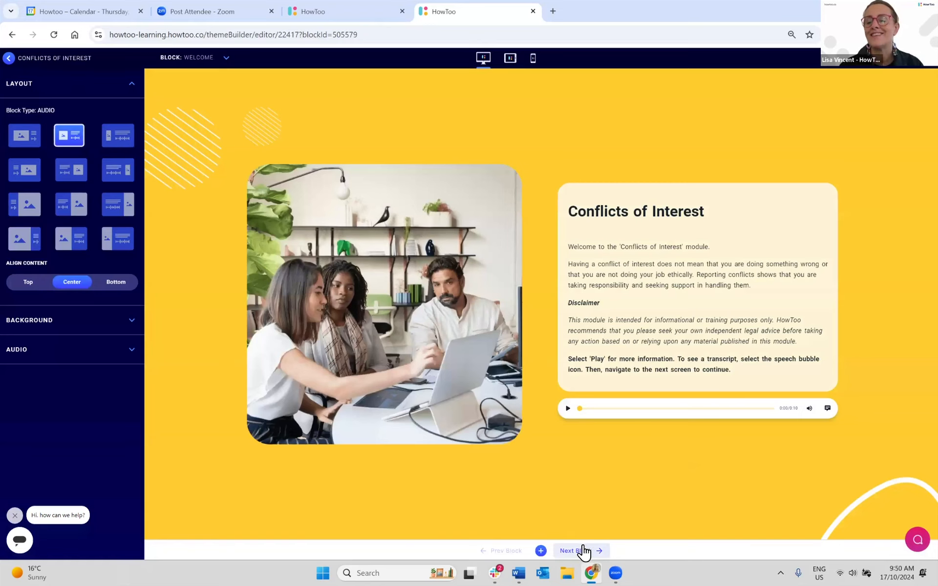
pyautogui.click(581, 550)
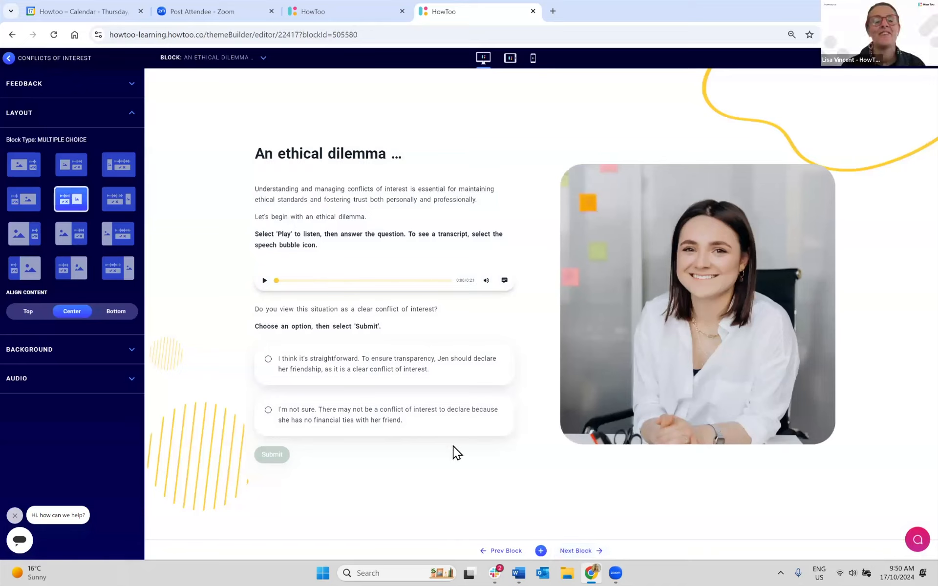
pyautogui.click(621, 317)
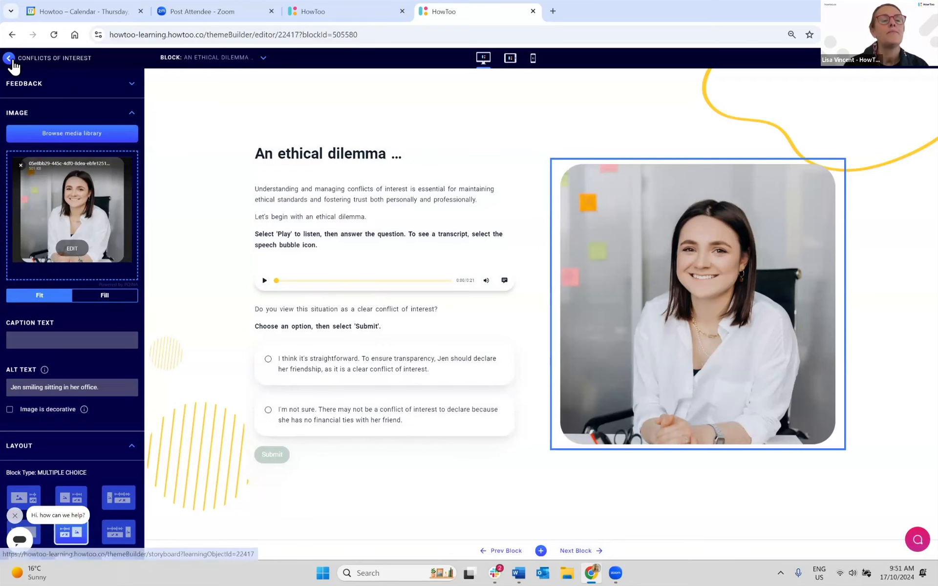
pyautogui.click(9, 59)
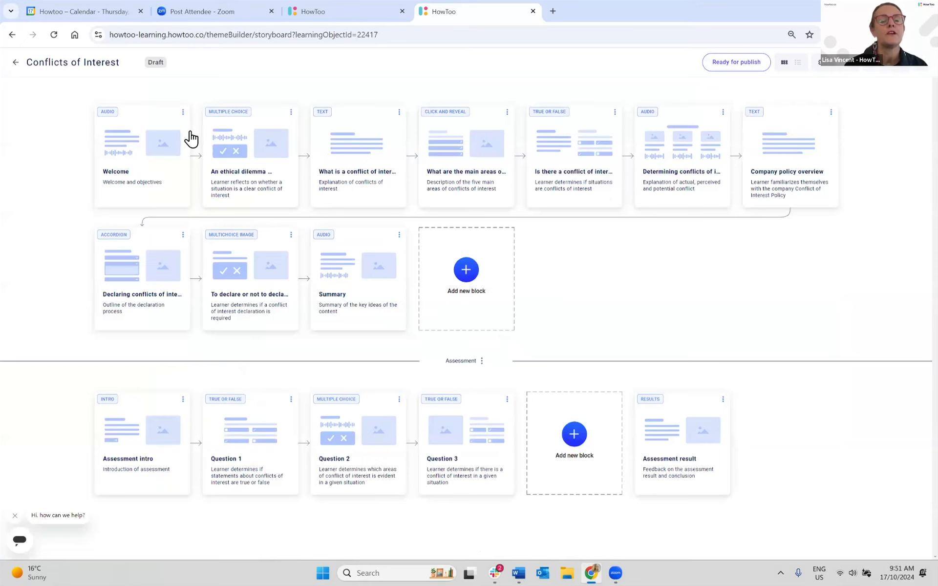
pyautogui.click(193, 137)
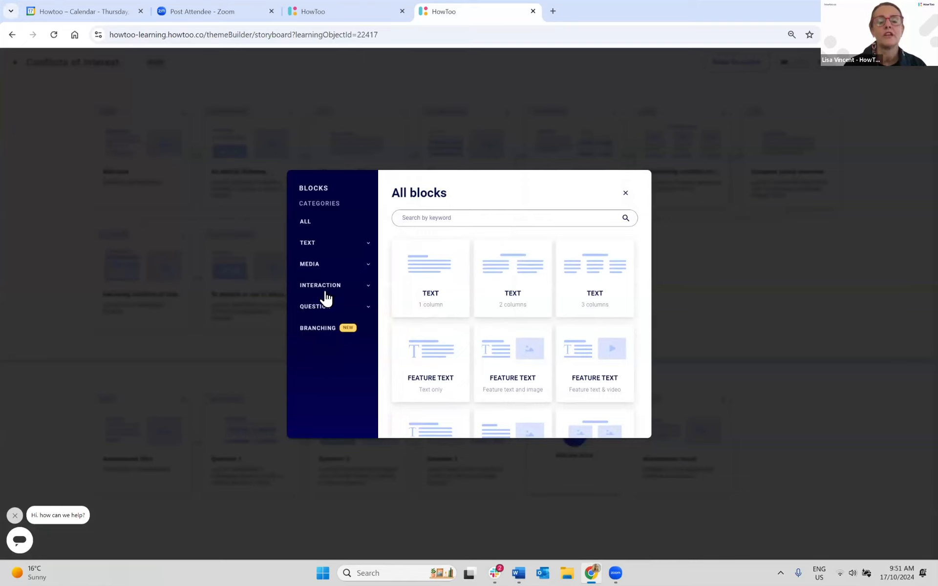
pyautogui.rightClick(626, 191)
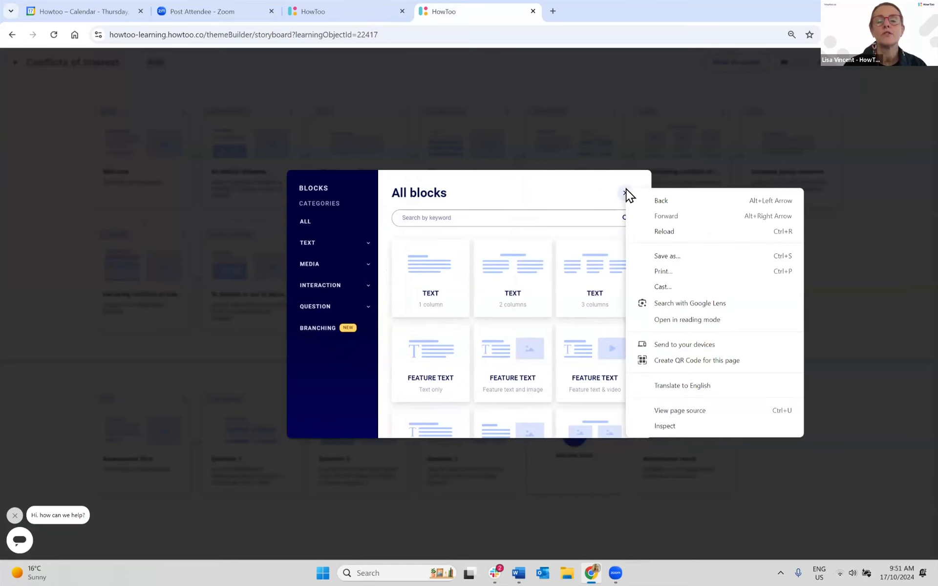
pyautogui.click(193, 144)
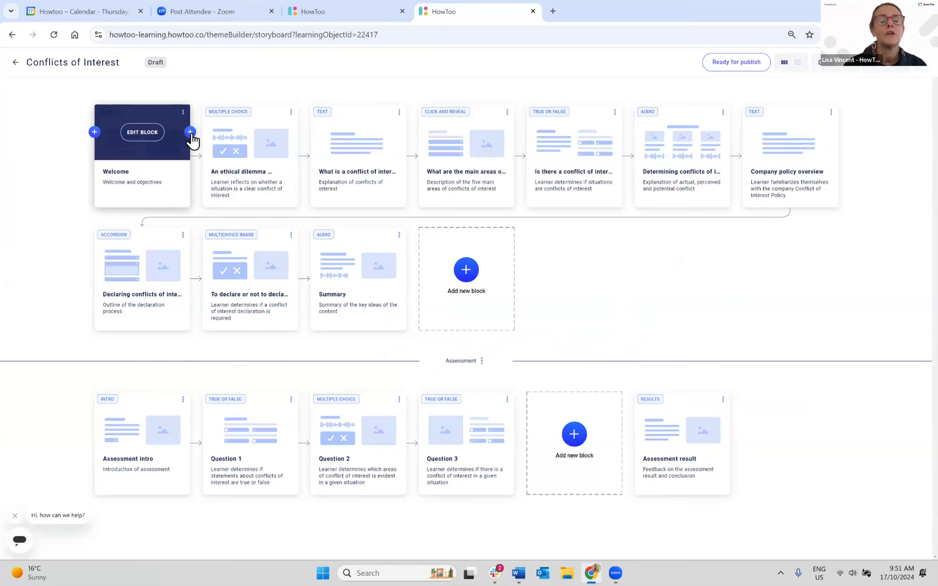
# Add a Branching multi-split block directly after the Welcome block in the storyboard.
pyautogui.click(191, 133)
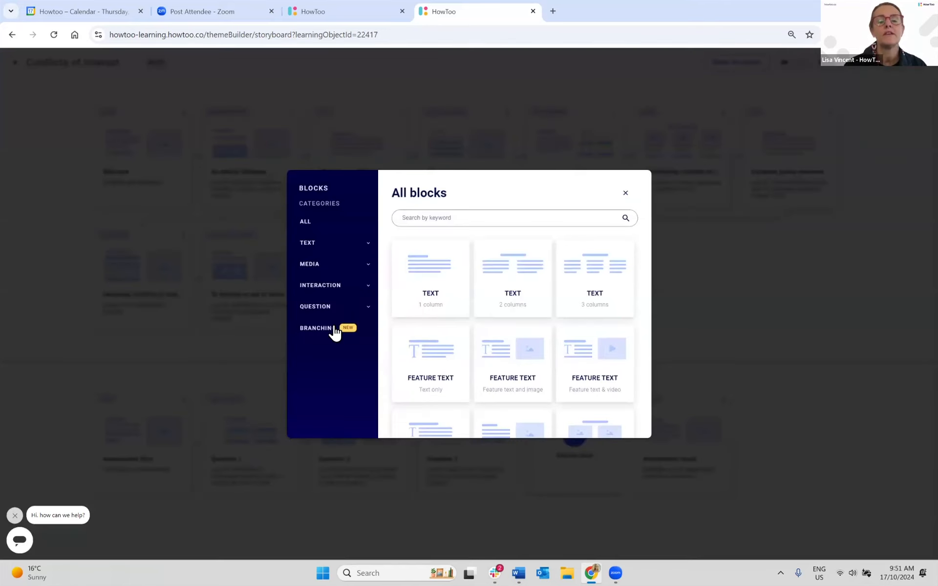
pyautogui.click(335, 330)
pyautogui.moveTo(433, 299)
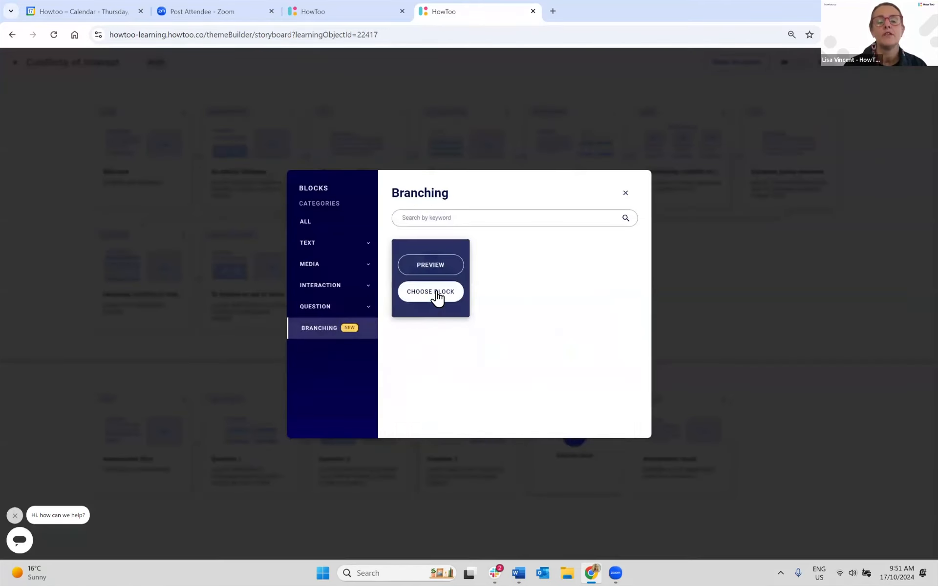
pyautogui.click(437, 292)
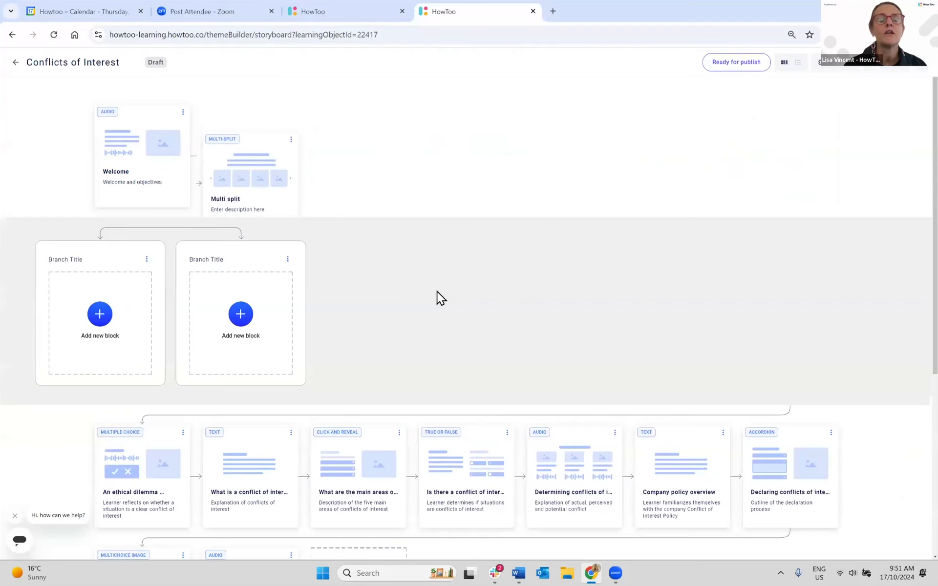
# Edit the Multi split block and replace the first branch's title with "Learning designers".
pyautogui.moveTo(254, 143)
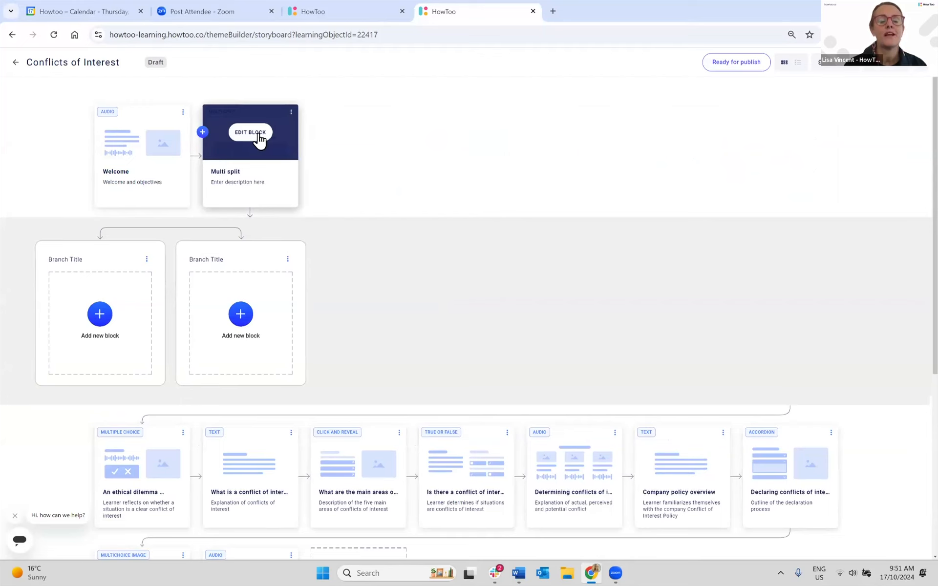
pyautogui.click(259, 136)
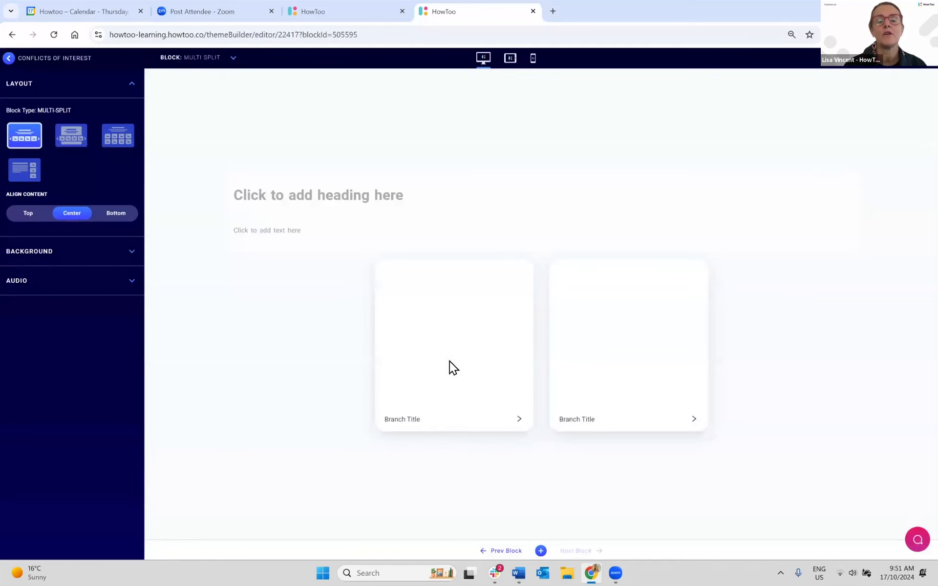
pyautogui.click(414, 416)
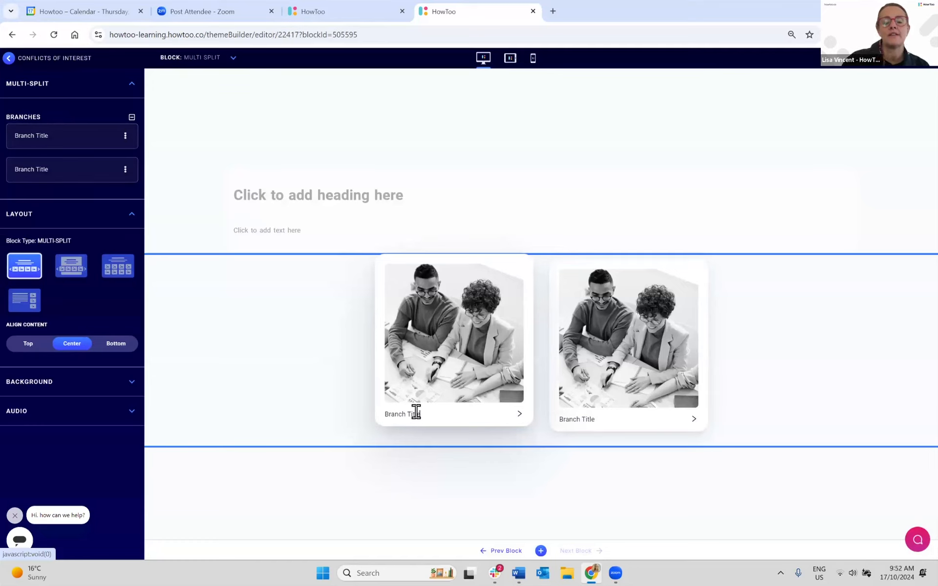
pyautogui.click(416, 413)
pyautogui.press('BackSpace')
pyautogui.press('BackSpace')
pyautogui.press('BackSpace')
pyautogui.press('BackSpace')
pyautogui.press('BackSpace')
pyautogui.press('BackSpace')
pyautogui.press('BackSpace')
pyautogui.press('BackSpace')
pyautogui.press('BackSpace')
pyautogui.press('BackSpace')
pyautogui.press('BackSpace')
pyautogui.press('BackSpace')
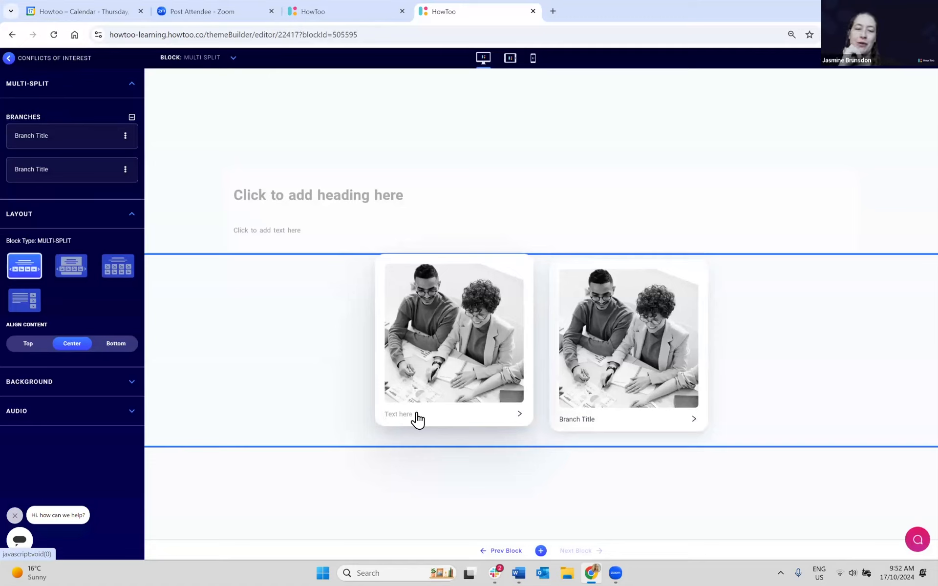
pyautogui.write('Learnin')
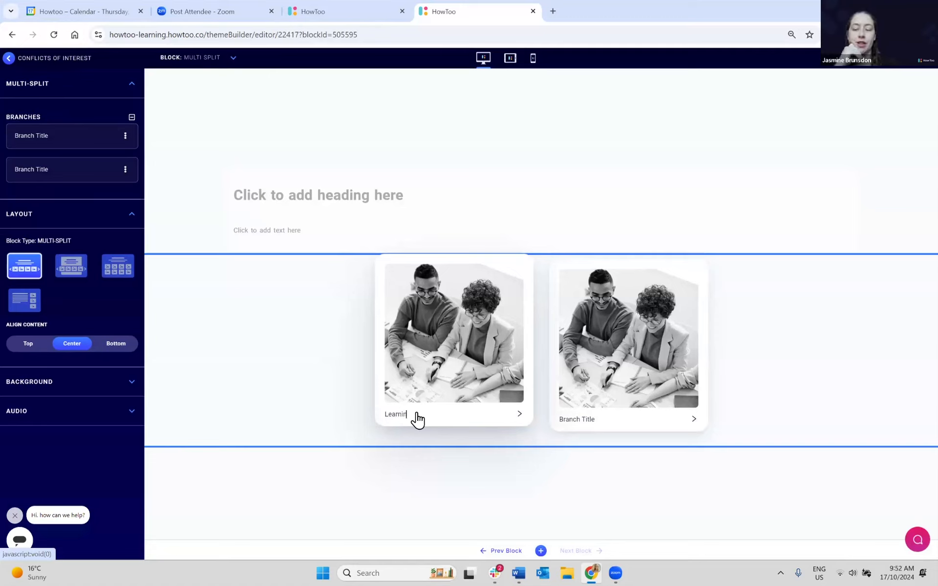
pyautogui.write('g designer')
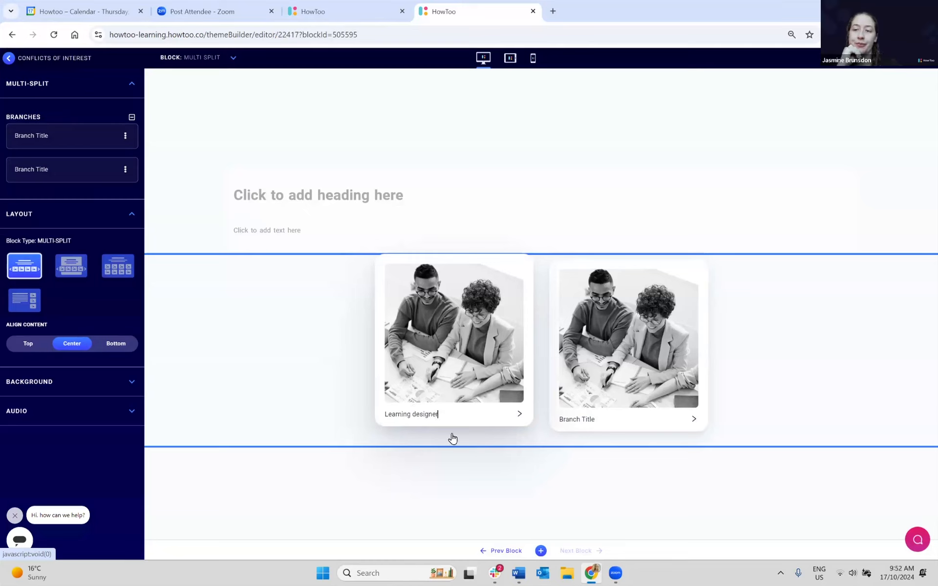
pyautogui.write('s')
# Replace the second branch's title with "Customer succes team".
pyautogui.click(589, 414)
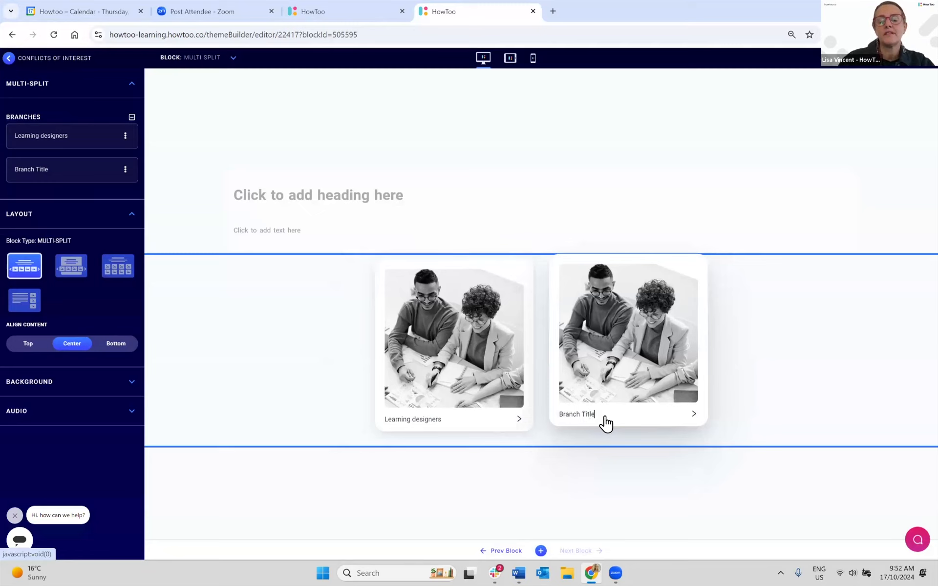
pyautogui.press('BackSpace')
pyautogui.press('BackSpace')
pyautogui.press('BackSpace')
pyautogui.press('BackSpace')
pyautogui.press('BackSpace')
pyautogui.press('BackSpace')
pyautogui.press('BackSpace')
pyautogui.press('BackSpace')
pyautogui.press('BackSpace')
pyautogui.press('BackSpace')
pyautogui.press('BackSpace')
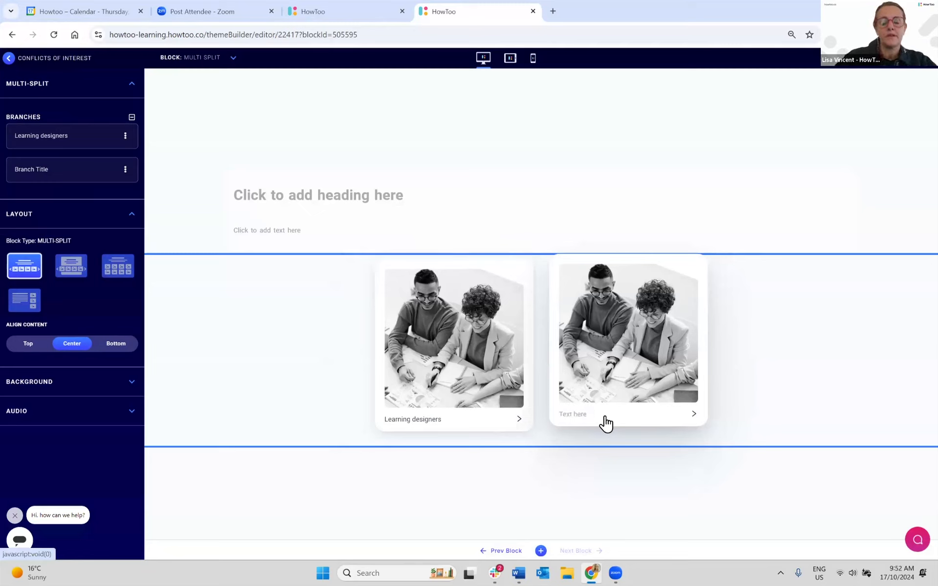
pyautogui.write('Customer su')
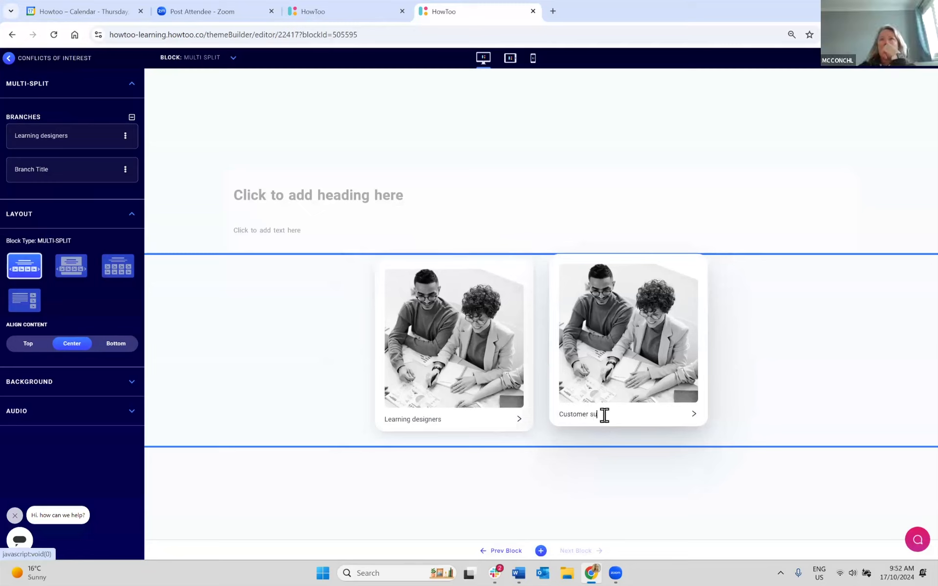
pyautogui.write('cces team')
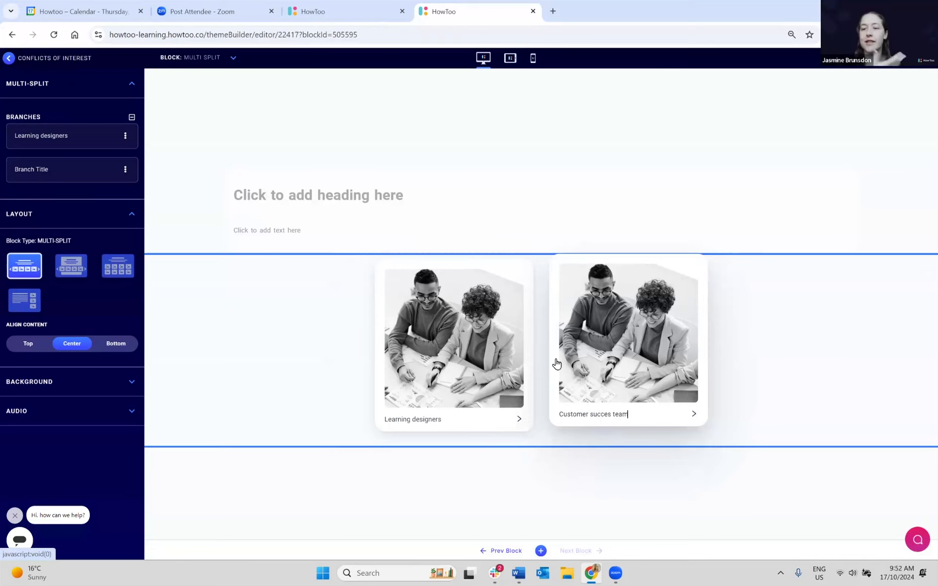
# Replace the Learning designers branch image with the HowToo media photo of a woman sketching in a notebook, searching for "learning designer".
pyautogui.click(472, 323)
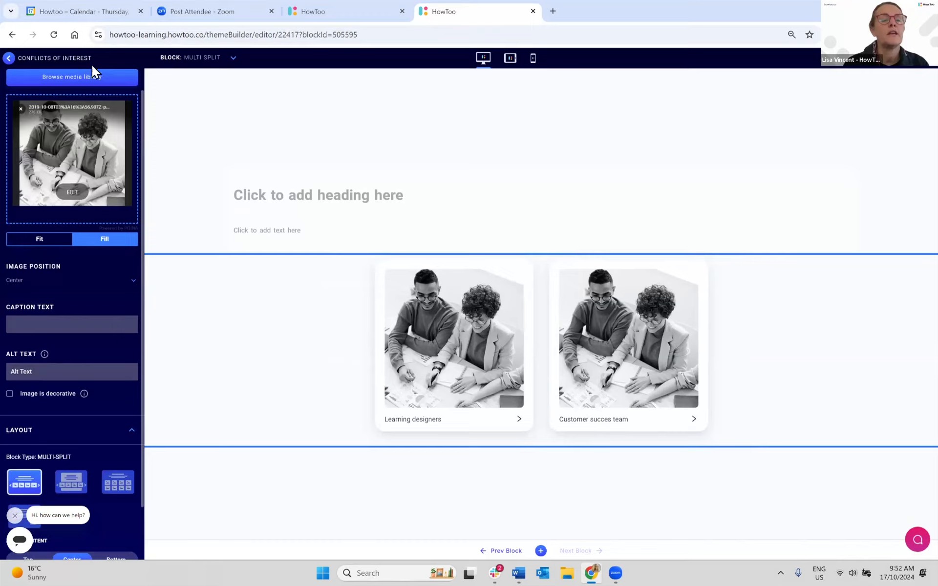
pyautogui.click(94, 79)
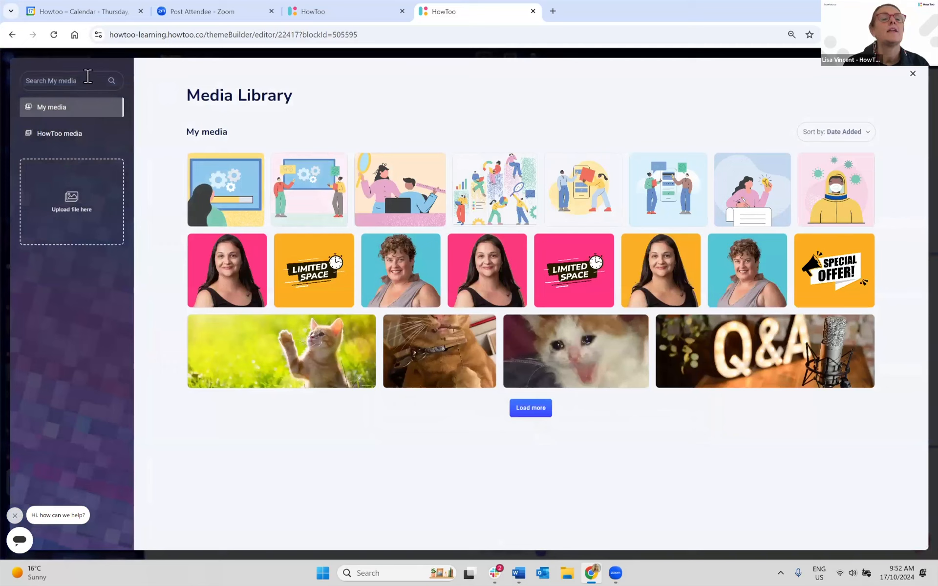
pyautogui.click(69, 133)
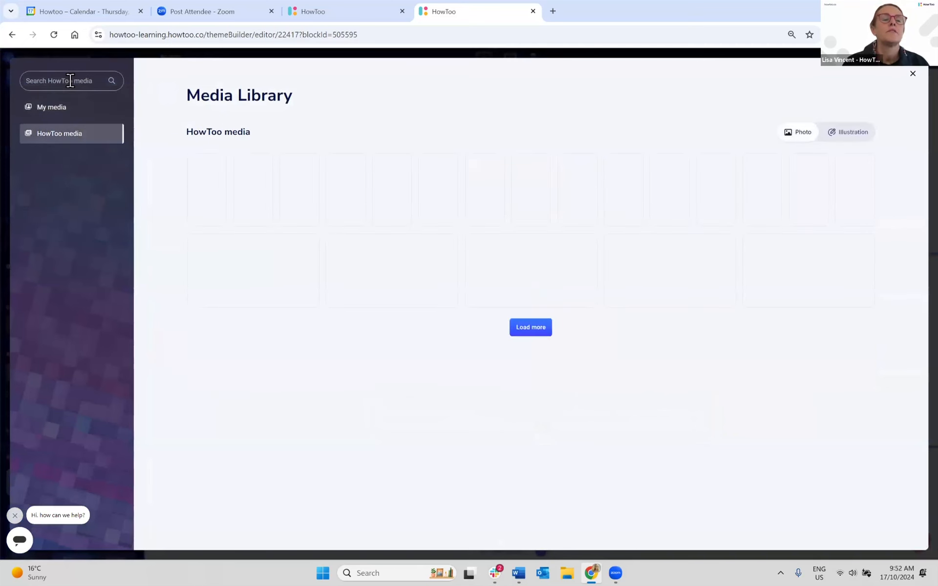
pyautogui.click(70, 80)
pyautogui.write('lea')
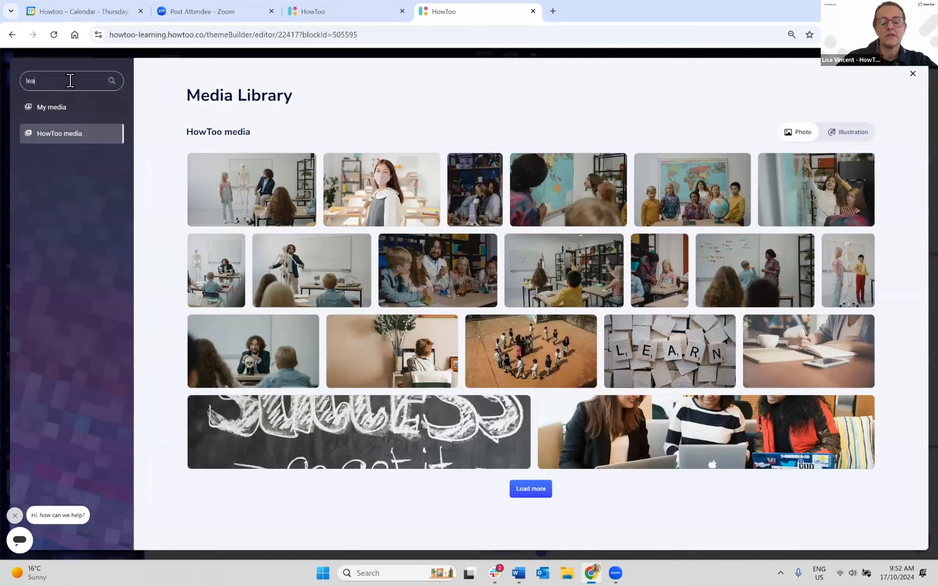
pyautogui.write('rning designer')
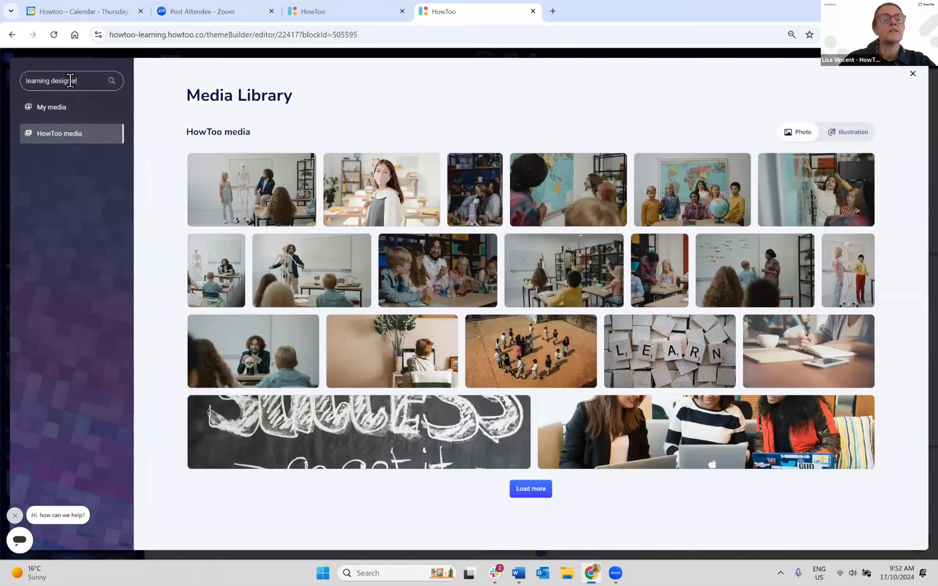
pyautogui.press('BackSpace')
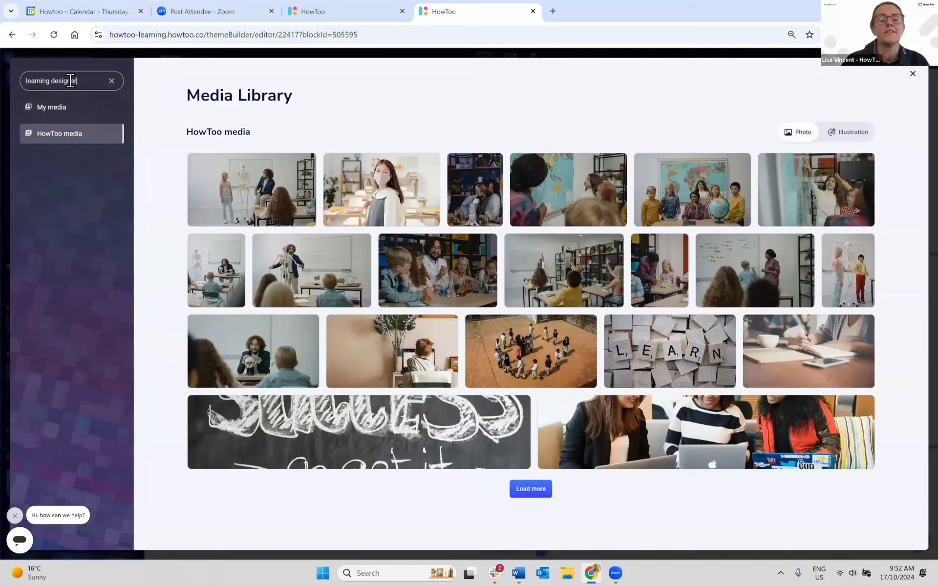
pyautogui.press('Return')
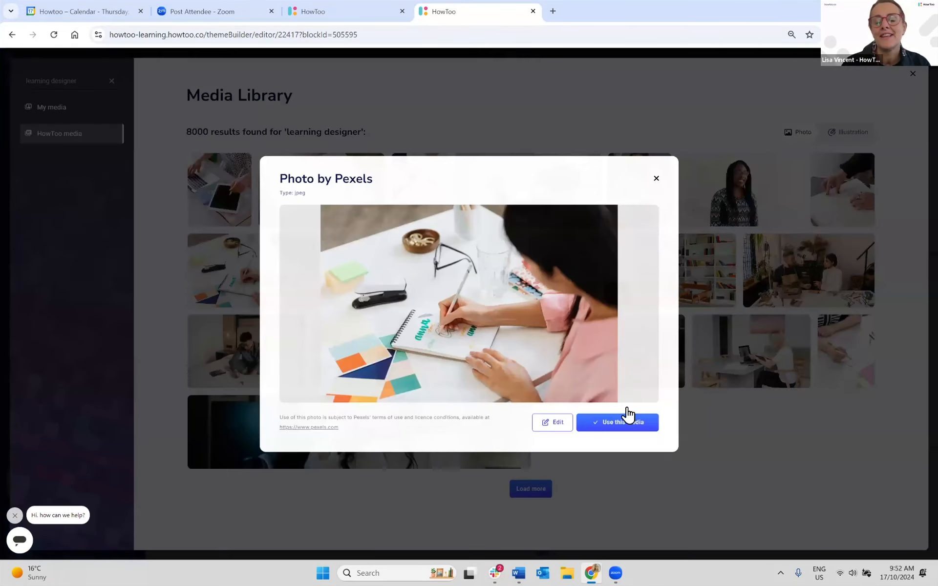
pyautogui.click(623, 423)
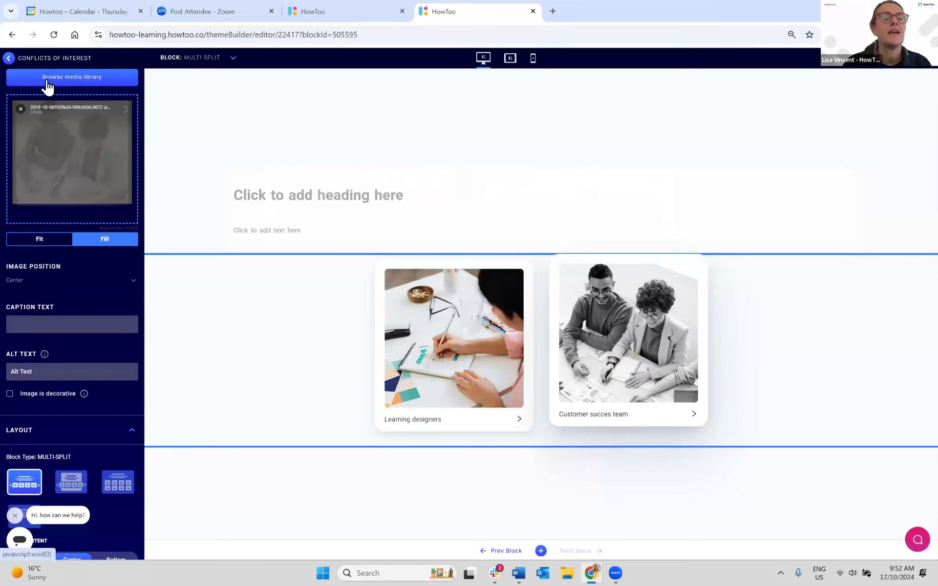
# Replace the Customer succes team image with the HowToo media photo of a smiling headset-wearing man, searching "customer success", and return to the storyboard.
pyautogui.click(83, 78)
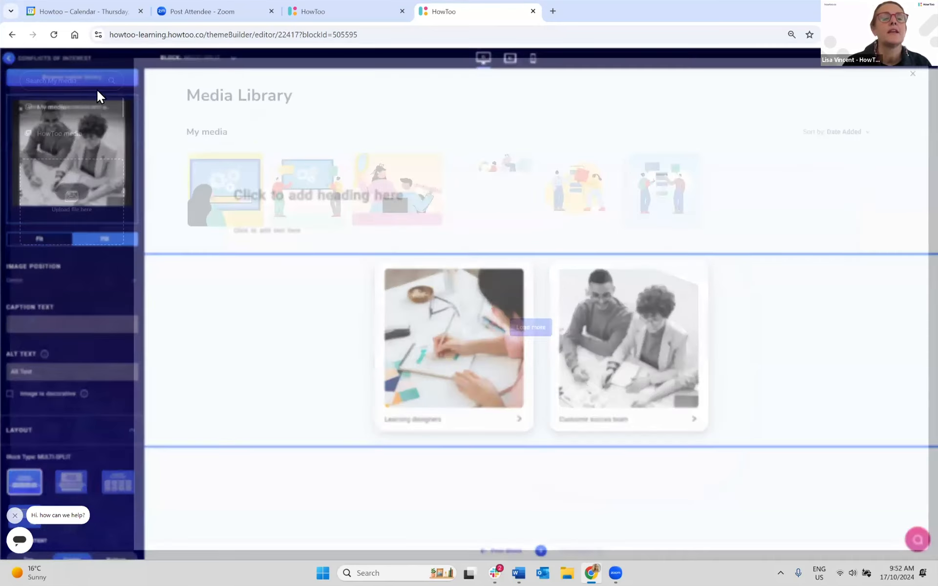
pyautogui.click(61, 137)
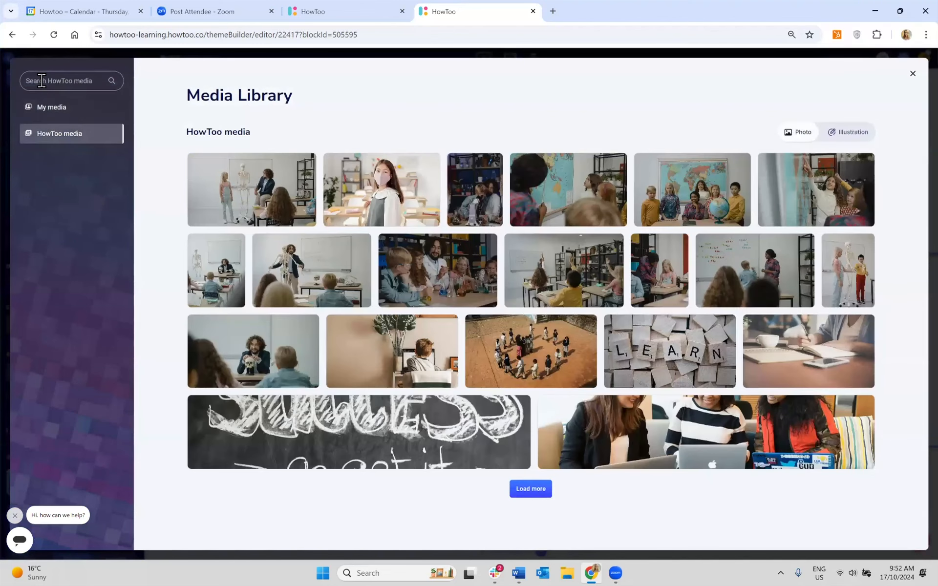
pyautogui.click(41, 80)
pyautogui.write('customer success')
pyautogui.press('Return')
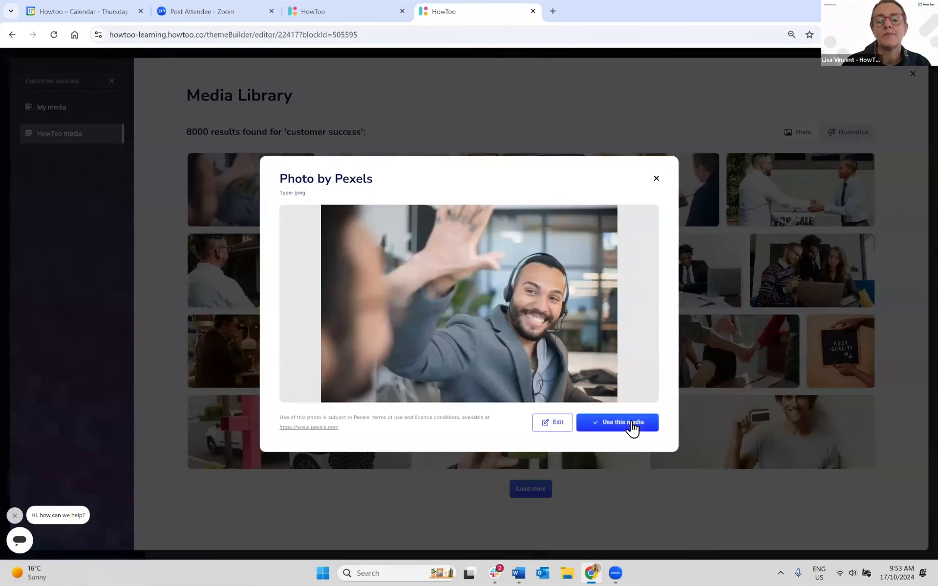
pyautogui.click(630, 423)
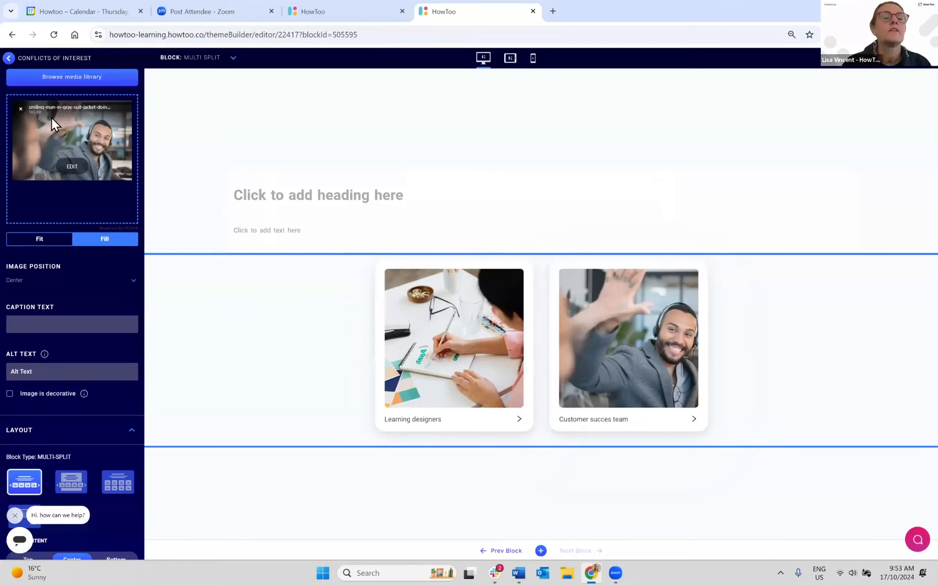
pyautogui.click(9, 59)
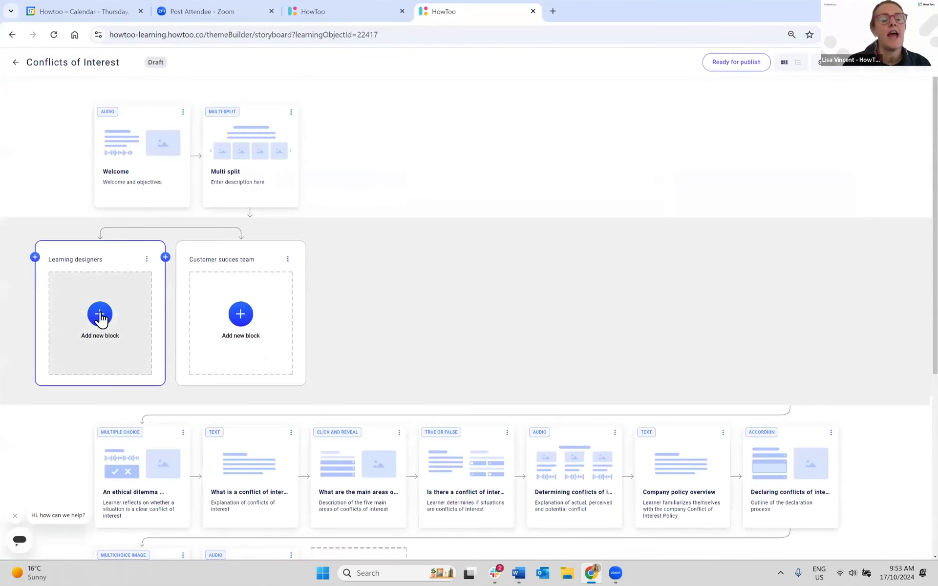
# Copy the ethical dilemma, conflict of interest definition and main areas blocks from the main flow into the Learning designers branch.
pyautogui.scroll(-2, 100, 317)
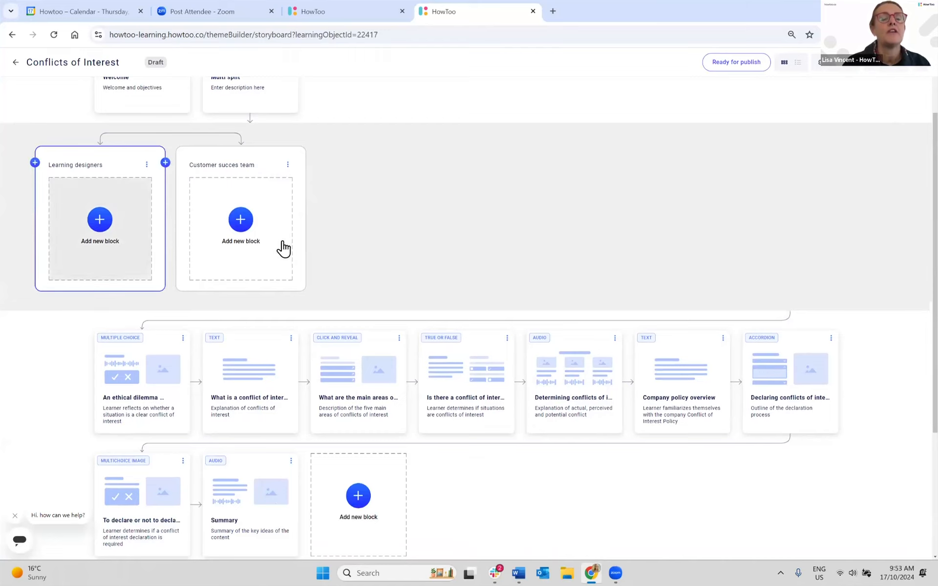
pyautogui.moveTo(123, 342)
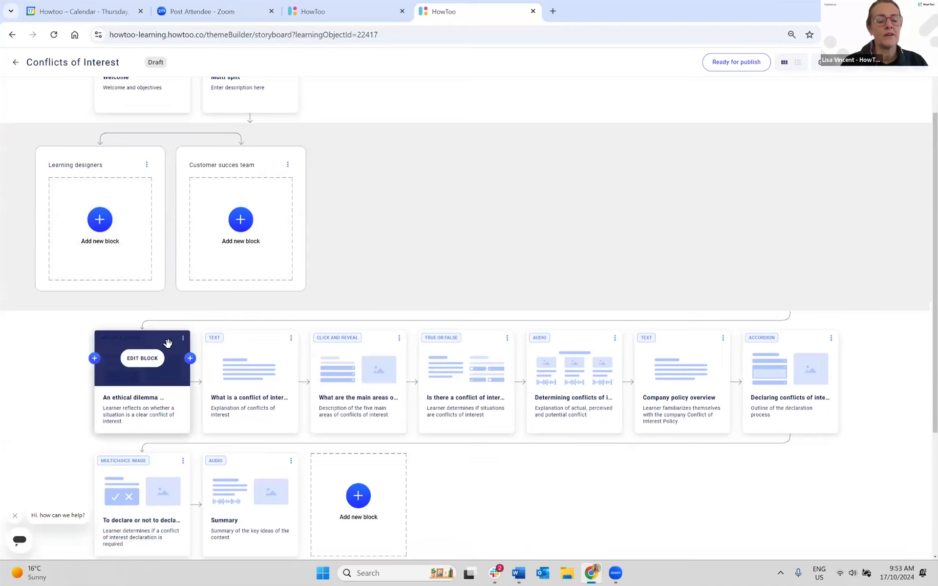
pyautogui.scroll(-1, 167, 344)
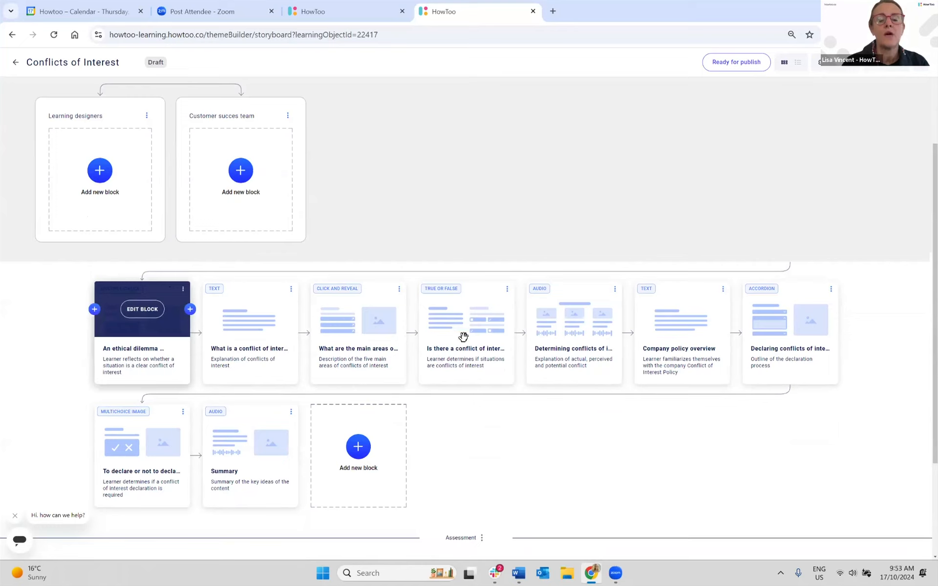
pyautogui.click(165, 293)
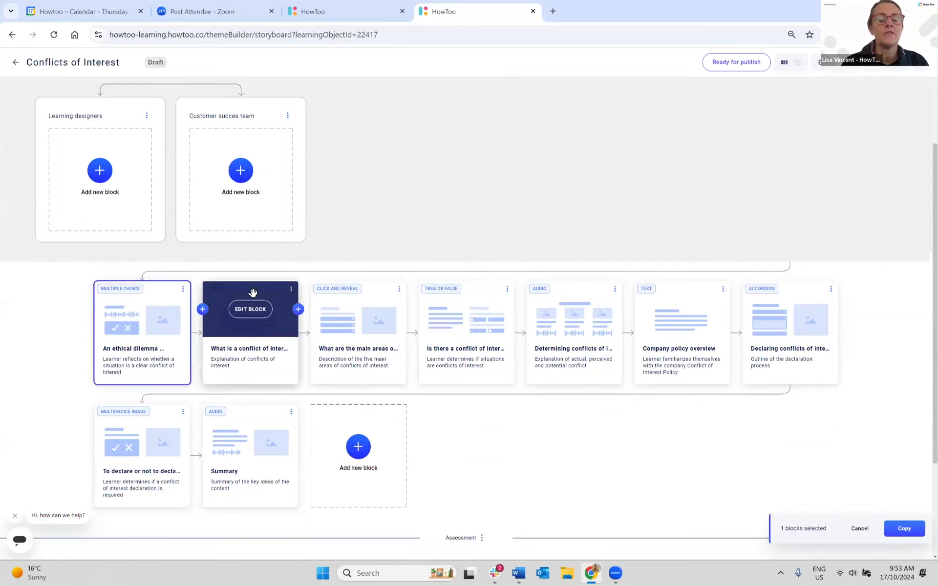
pyautogui.click(253, 293)
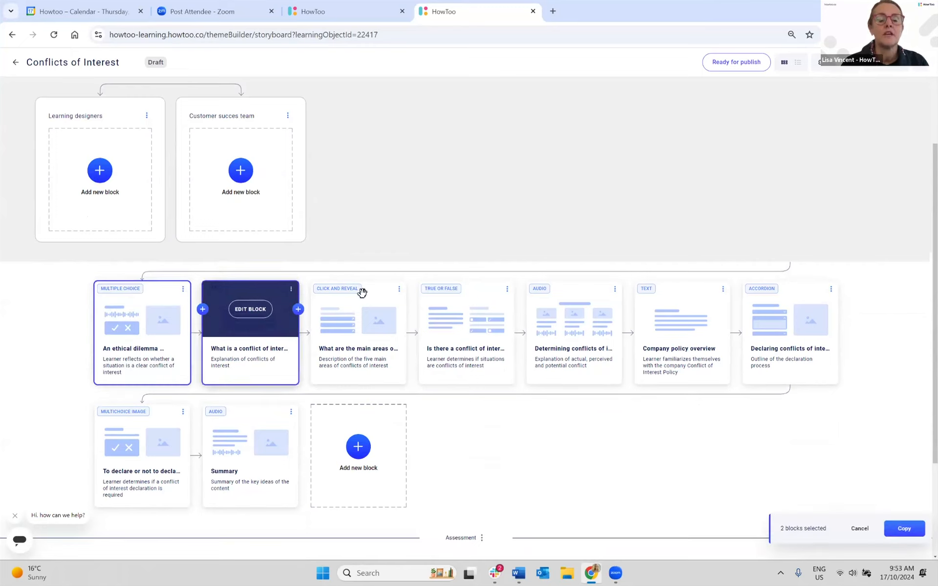
pyautogui.click(360, 292)
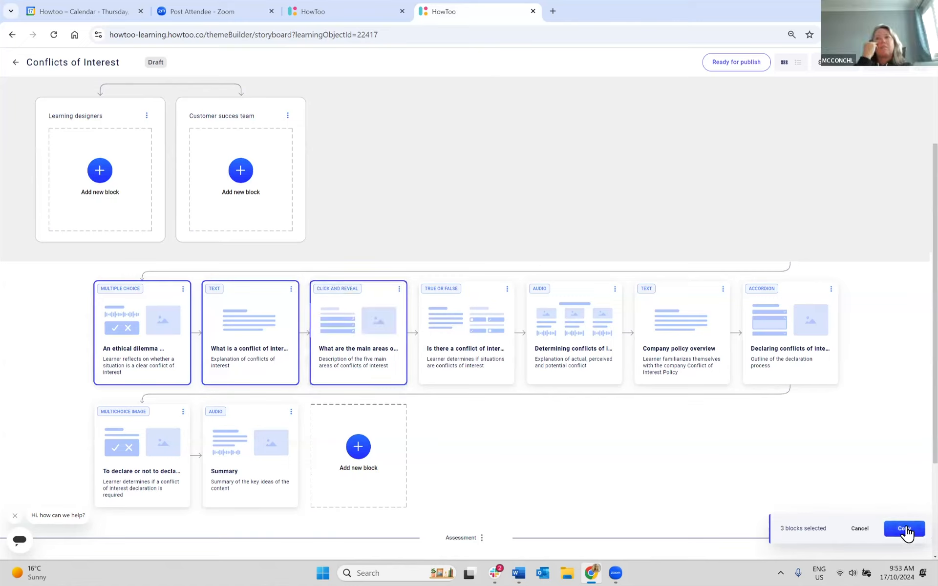
pyautogui.click(905, 531)
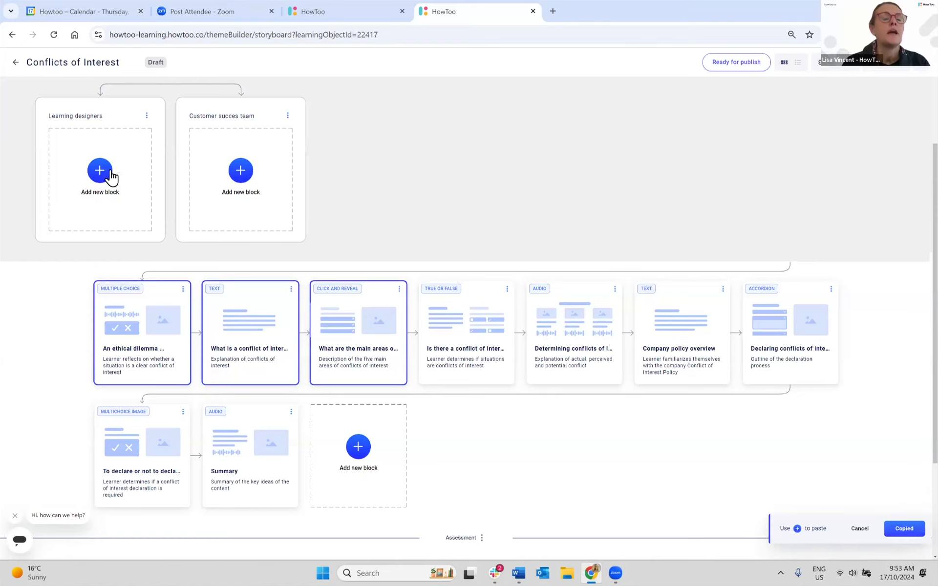
pyautogui.moveTo(105, 174)
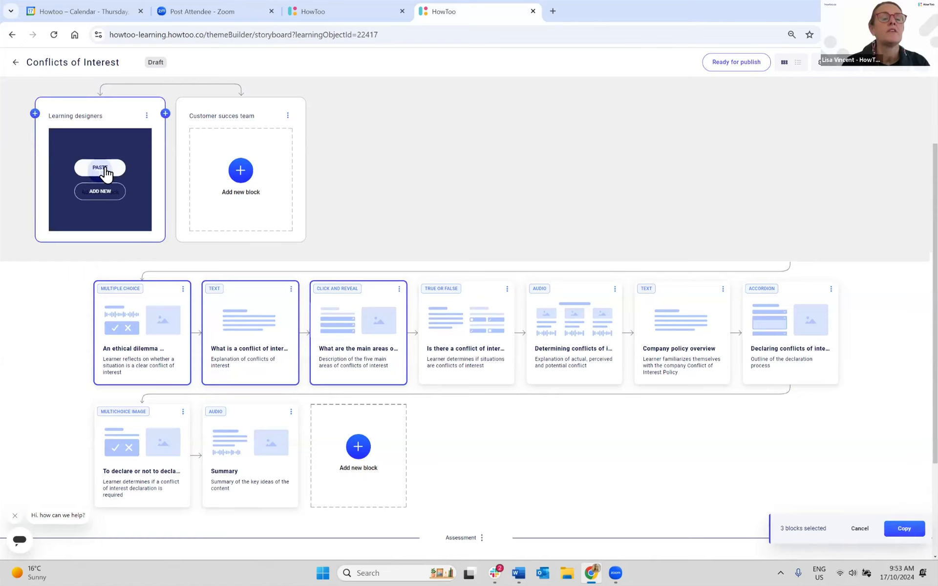
pyautogui.click(99, 167)
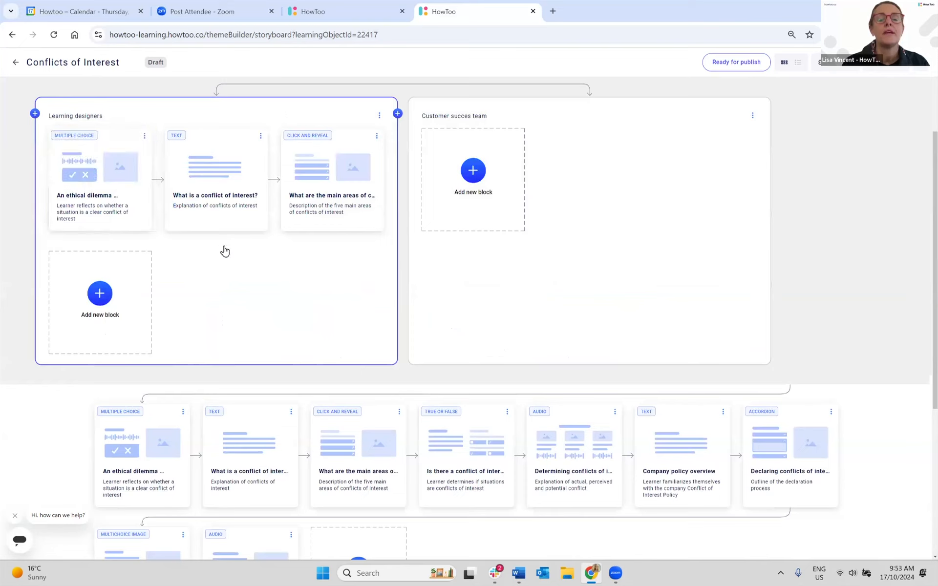
# Review the storyboard from the Welcome block and the two branches down to the Assessment section.
pyautogui.scroll(1, 226, 252)
pyautogui.scroll(1, 226, 253)
pyautogui.scroll(1, 303, 225)
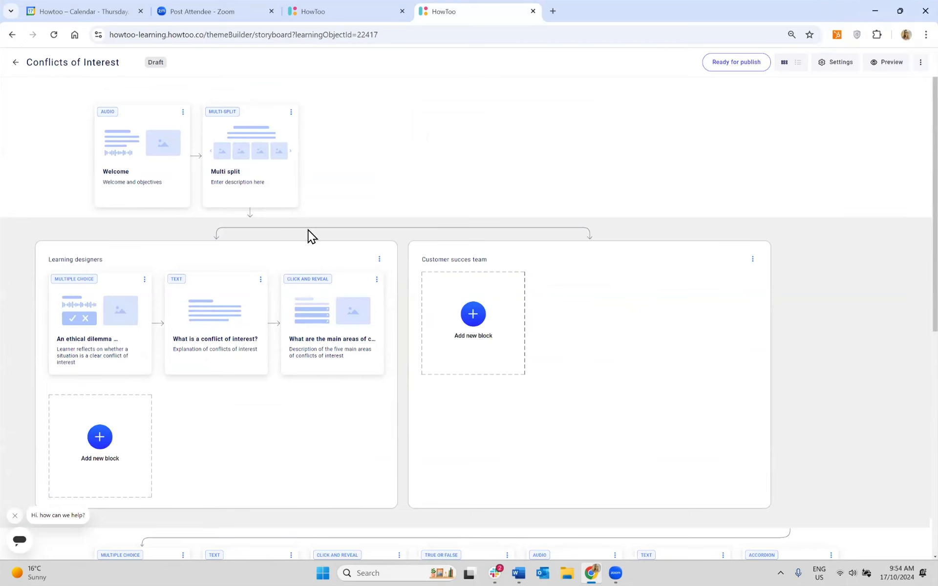
pyautogui.scroll(-2, 311, 236)
pyautogui.scroll(-3, 502, 314)
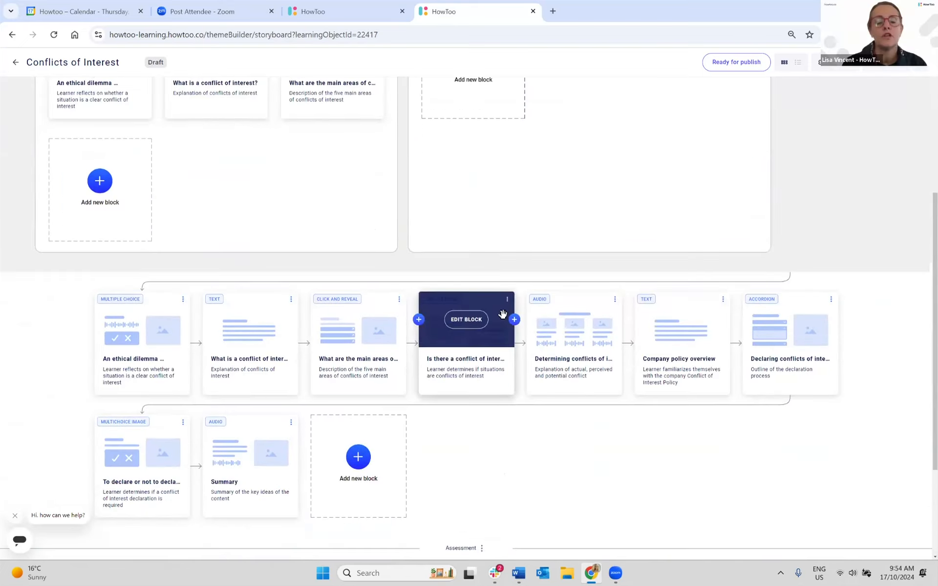
pyautogui.scroll(-2, 503, 315)
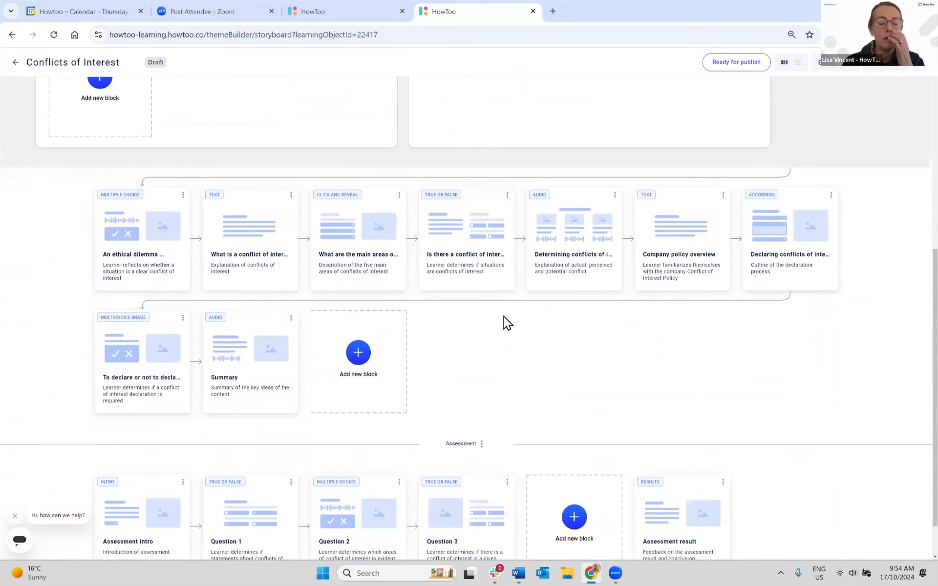
pyautogui.scroll(-1, 504, 317)
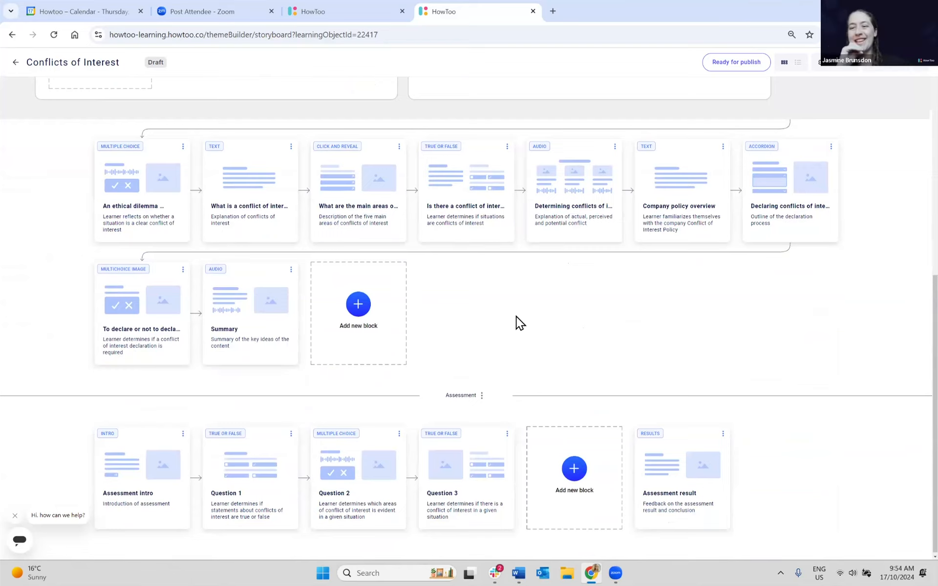
pyautogui.scroll(-1, 586, 322)
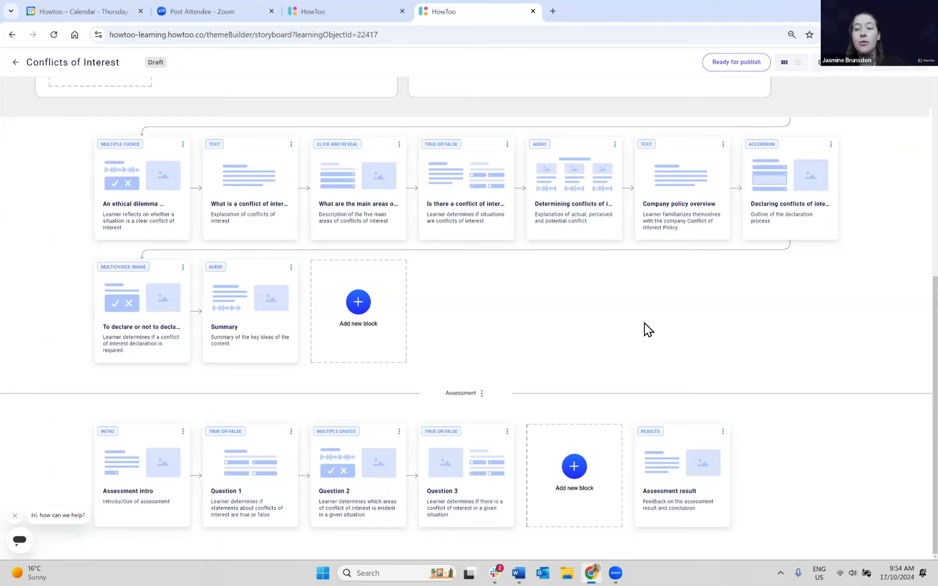
pyautogui.scroll(3, 644, 324)
pyautogui.scroll(5, 644, 330)
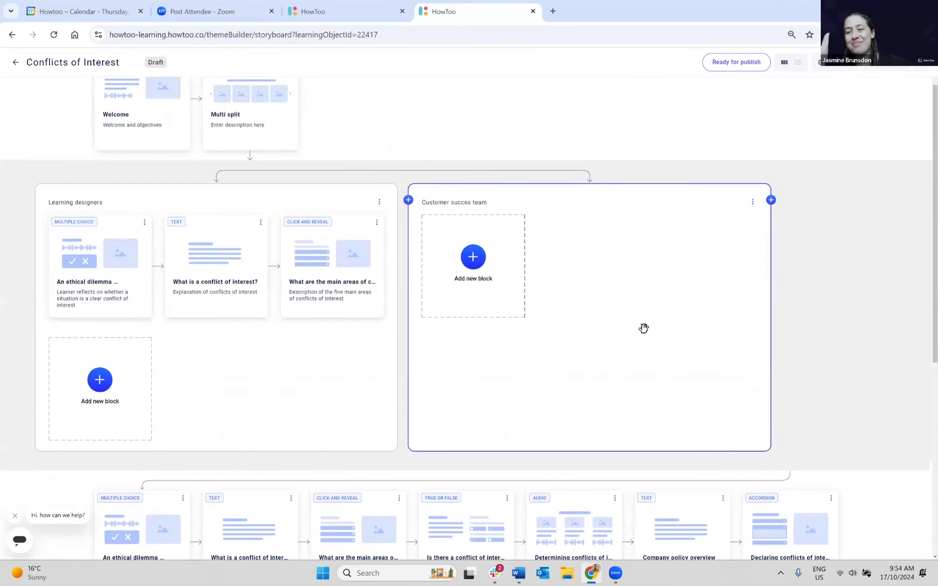
# Copy the three blocks of the Learning designers branch into the Customer succes team branch.
pyautogui.scroll(-2, 644, 328)
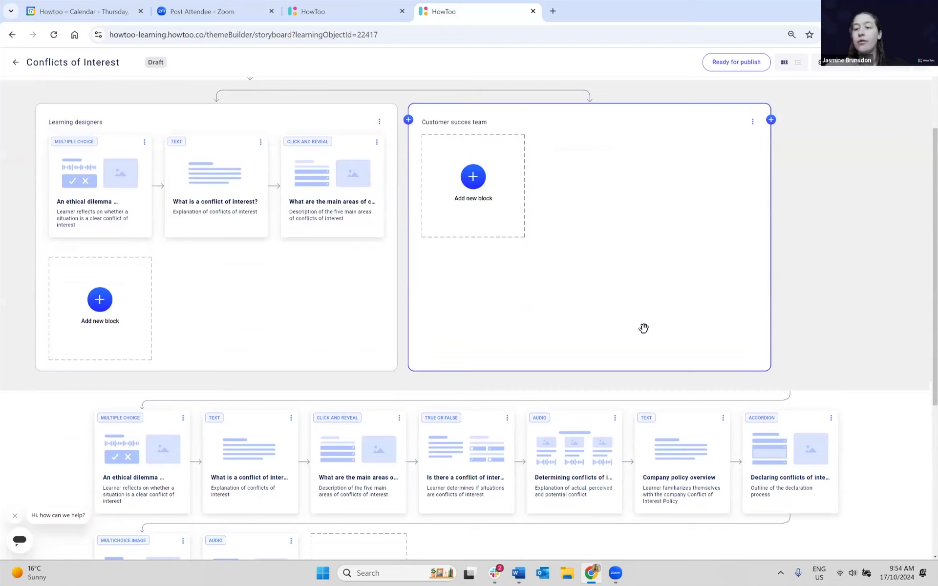
pyautogui.click(117, 181)
pyautogui.click(230, 194)
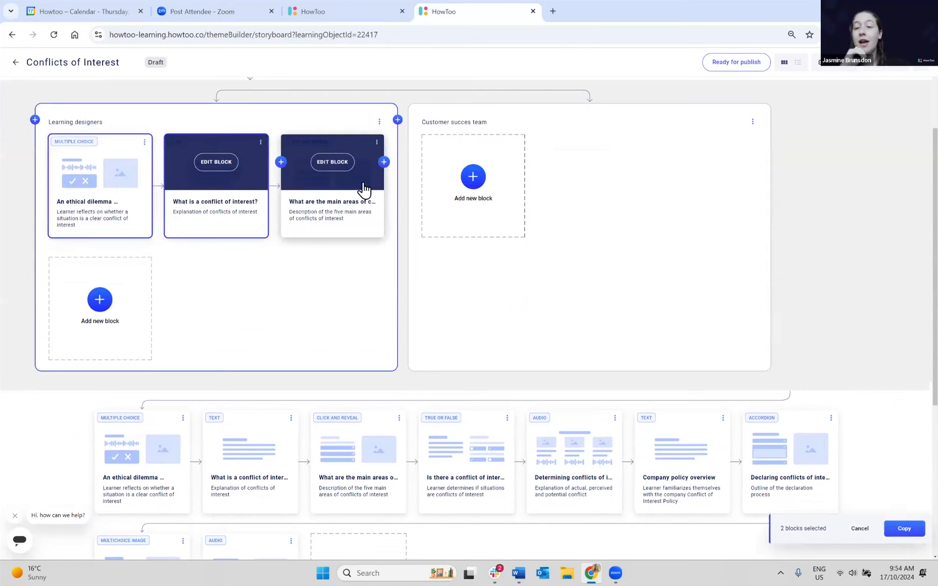
pyautogui.click(905, 531)
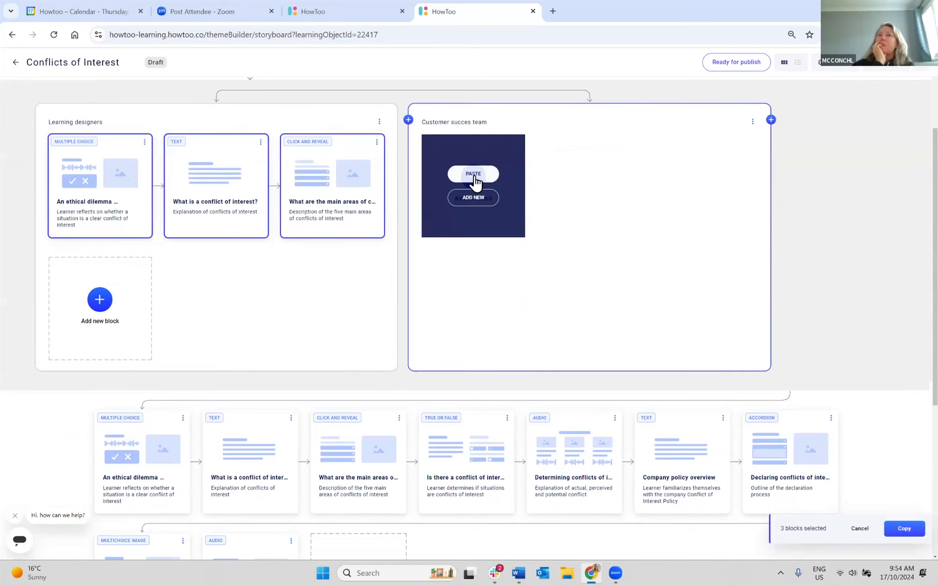
pyautogui.click(474, 174)
pyautogui.scroll(1, 586, 264)
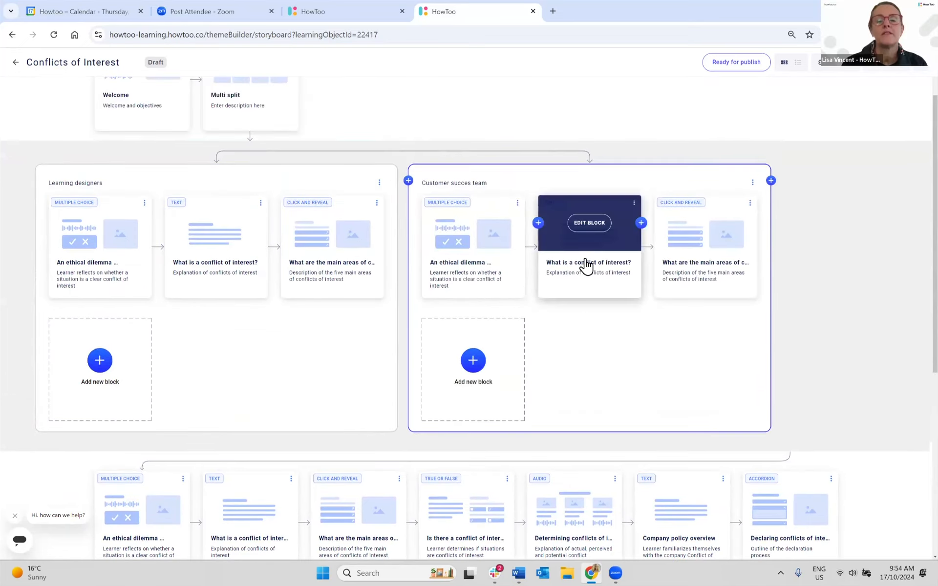
pyautogui.scroll(3, 664, 118)
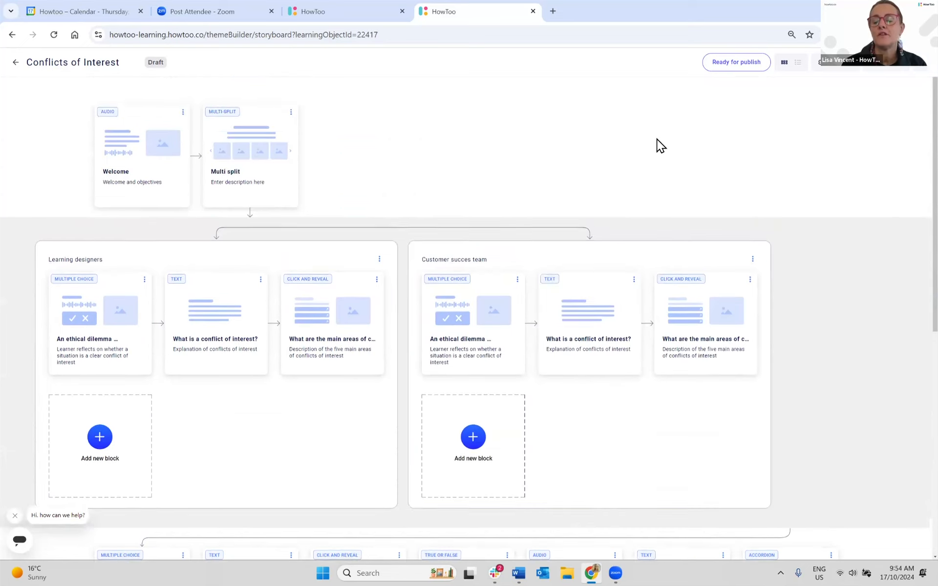
pyautogui.scroll(-6, 660, 143)
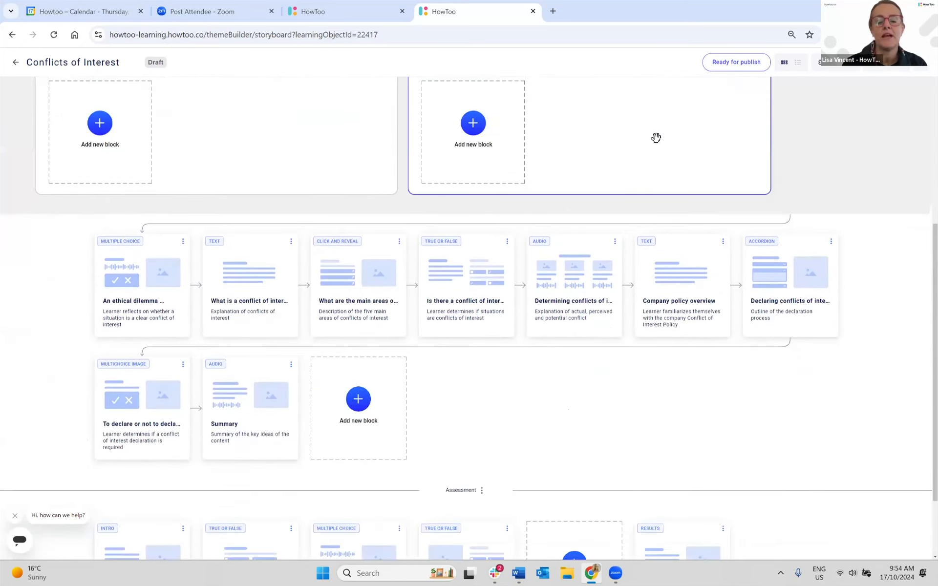
pyautogui.scroll(-2, 657, 137)
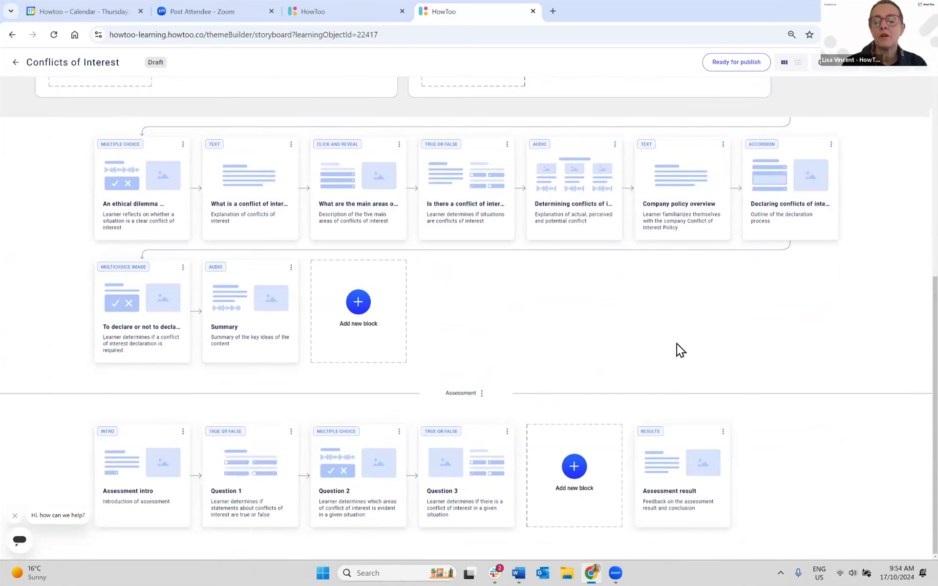
# Open the Assessment result block and compare its Success and Fail result versions and their button settings.
pyautogui.scroll(1, 677, 480)
pyautogui.moveTo(693, 476)
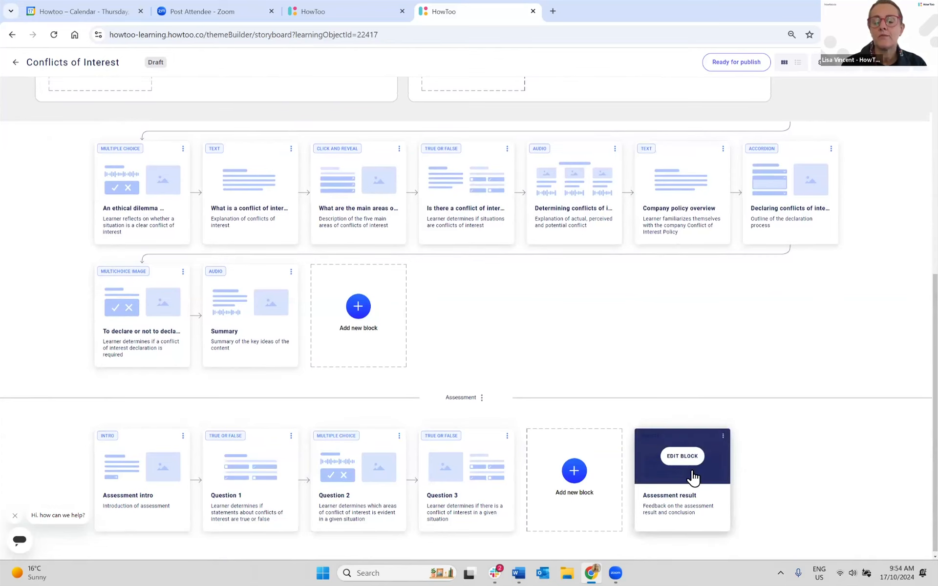
pyautogui.click(684, 457)
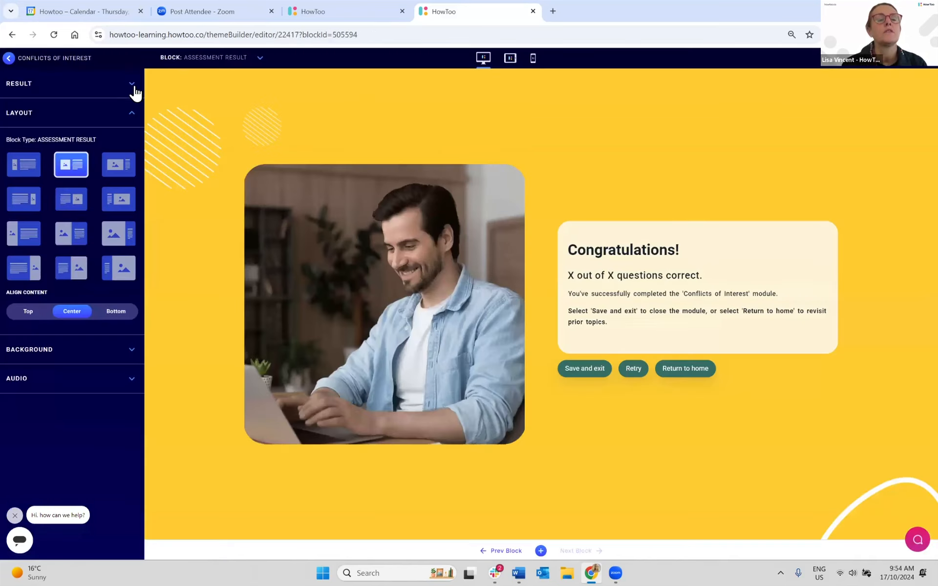
pyautogui.click(131, 84)
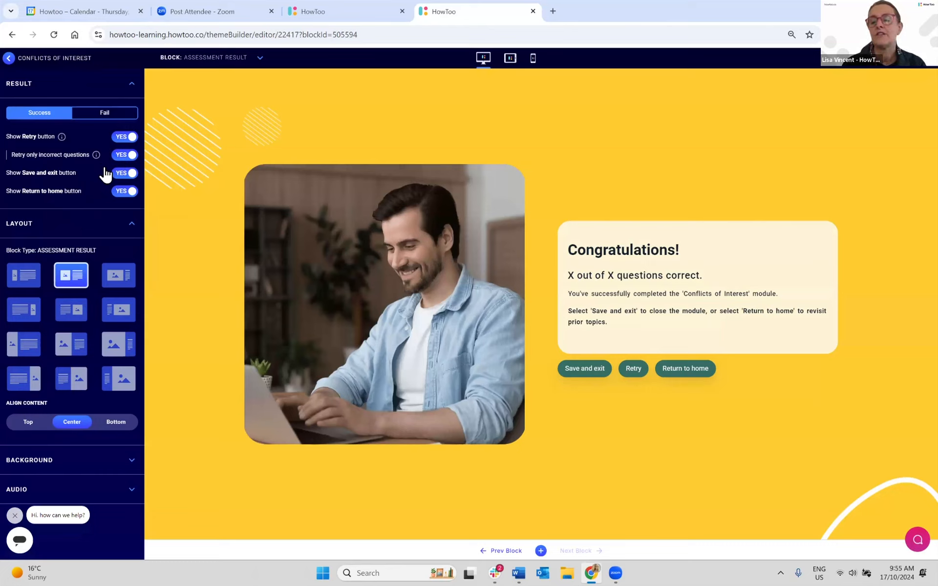
pyautogui.click(96, 114)
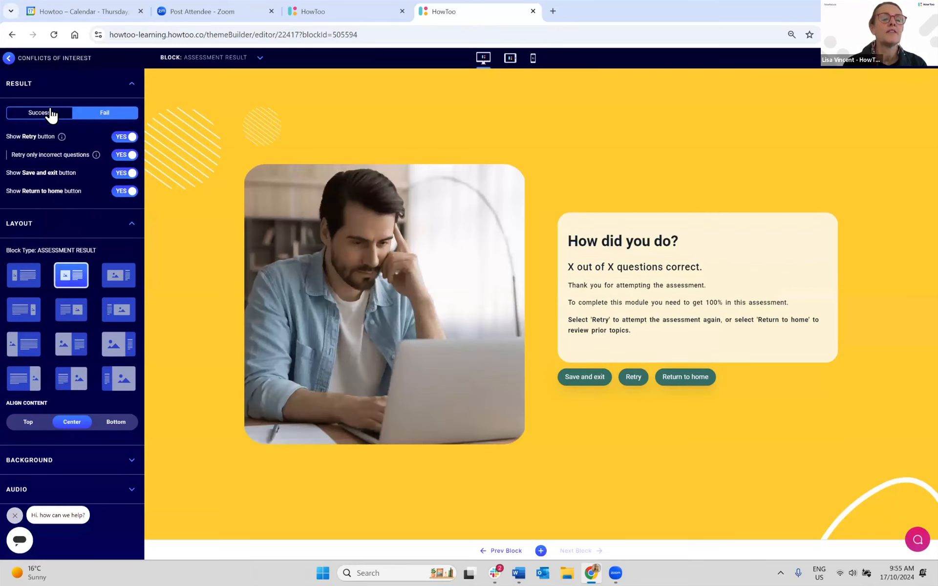
pyautogui.click(46, 114)
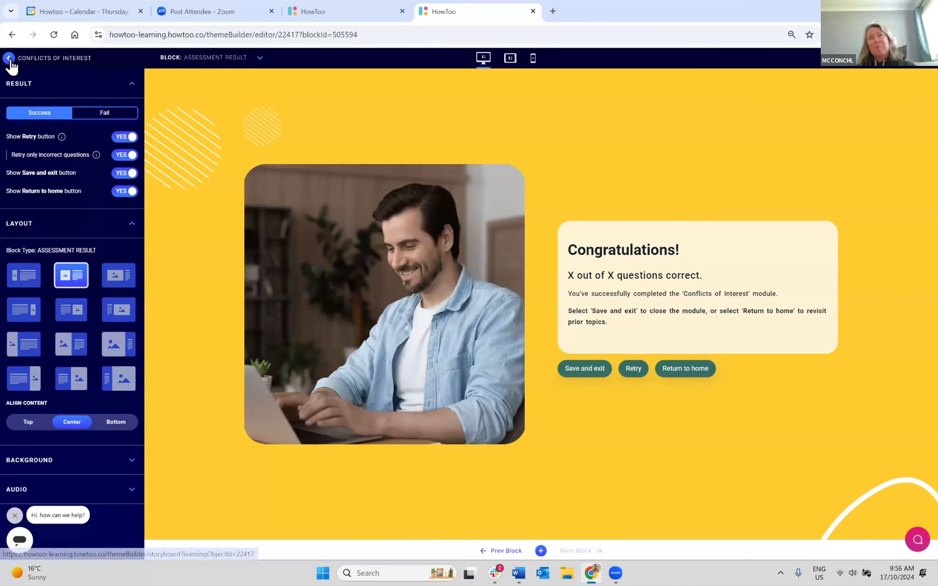
# Open the media library for the Assessment result image and compare the My media and HowToo media collections.
pyautogui.click(285, 303)
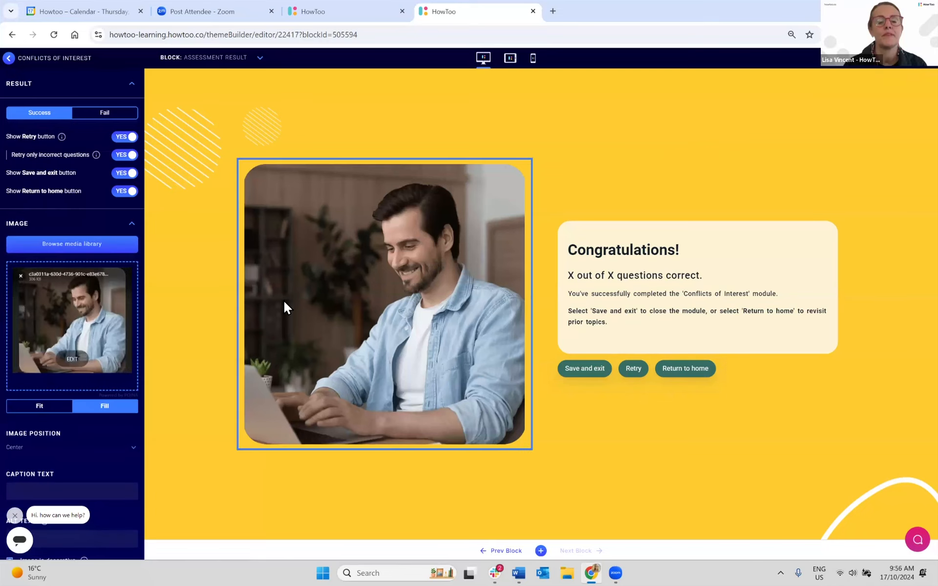
pyautogui.click(98, 245)
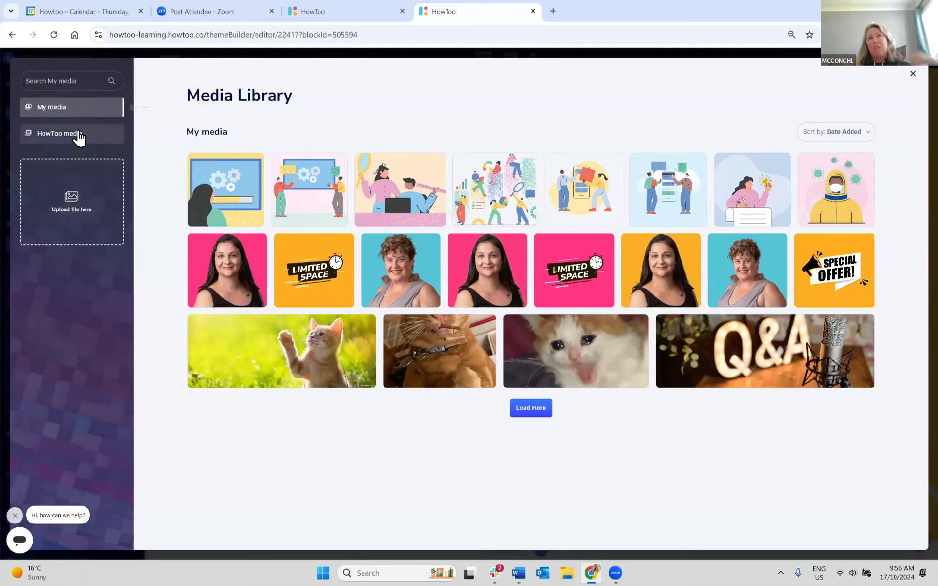
pyautogui.click(78, 135)
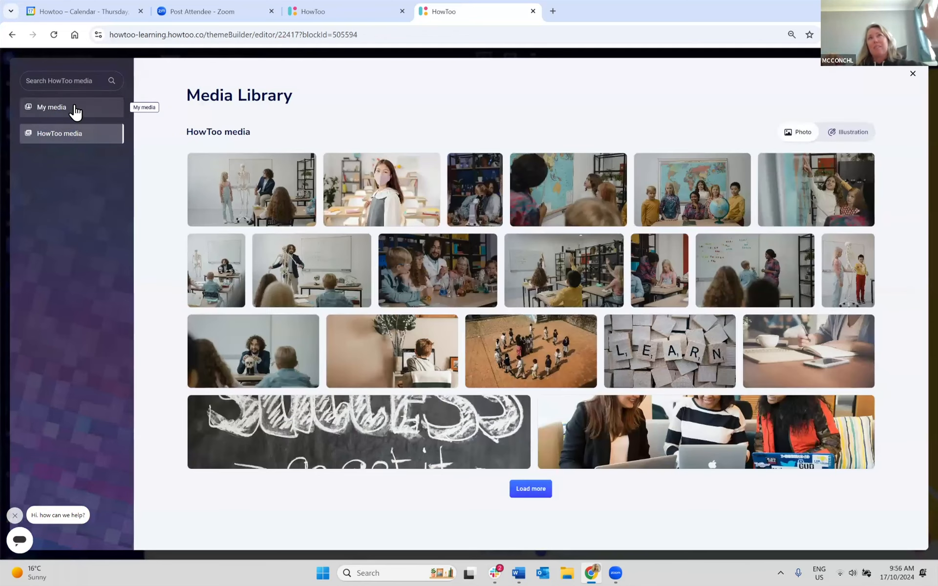
pyautogui.click(76, 111)
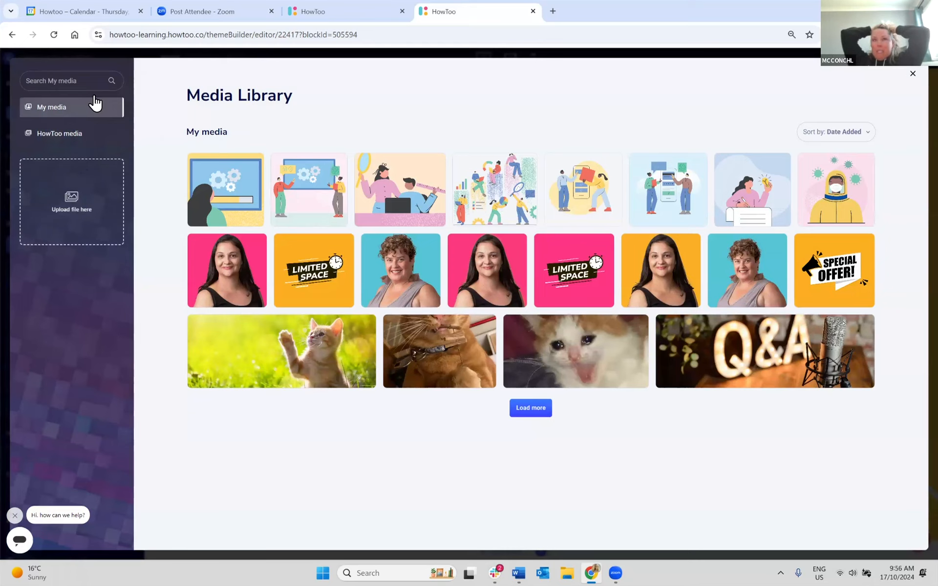
pyautogui.click(87, 137)
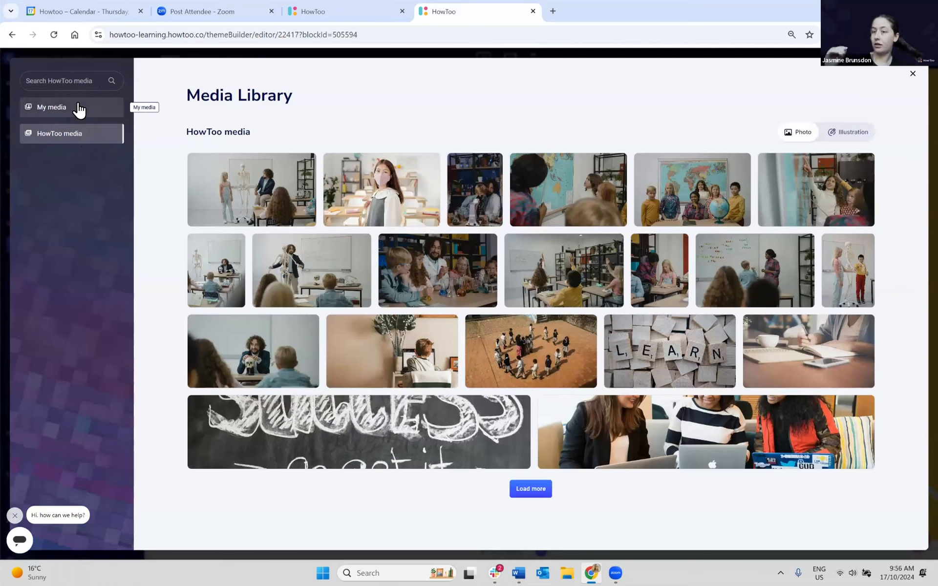
pyautogui.click(78, 109)
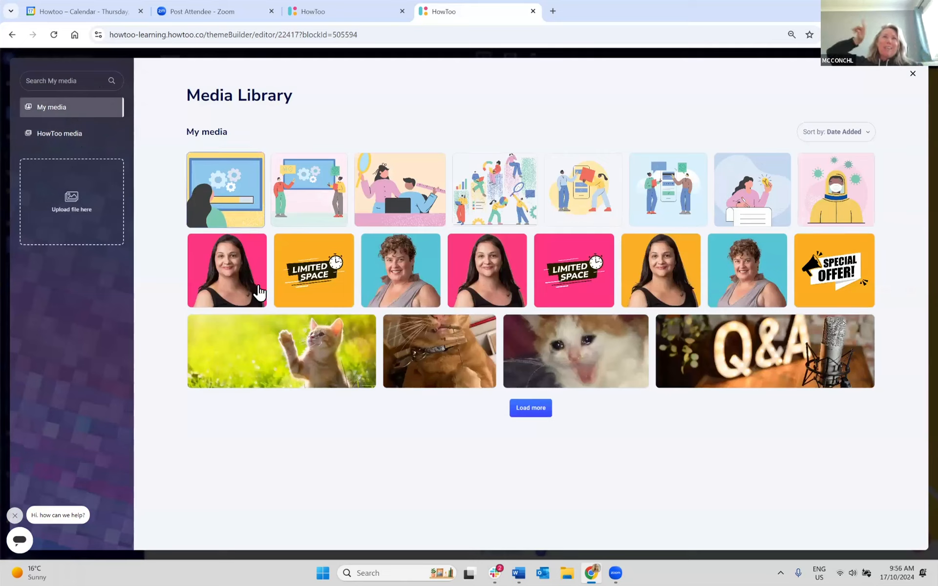
# Load more My media images, view the details and tag field of the gears-on-screen illustration, and close them without using it.
pyautogui.click(530, 408)
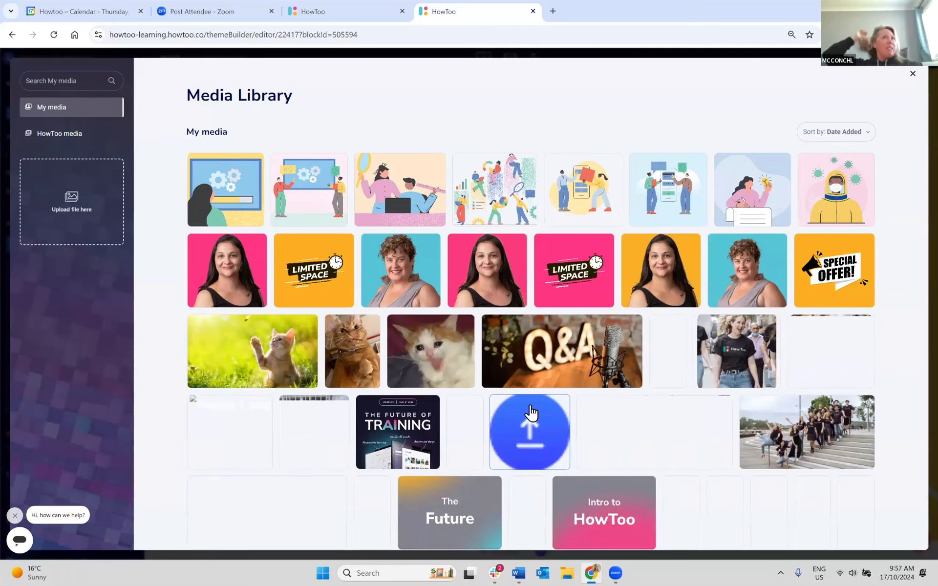
pyautogui.scroll(-2, 532, 413)
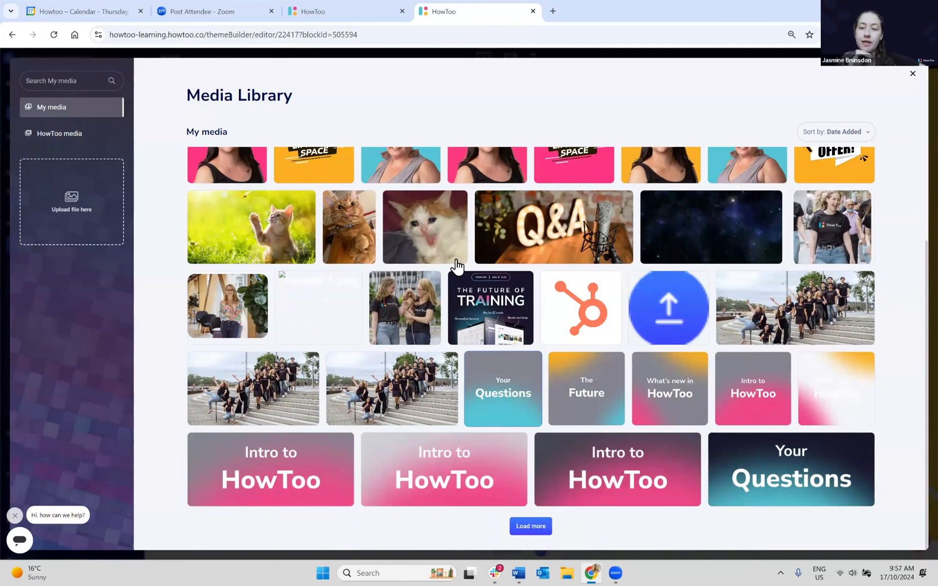
pyautogui.scroll(3, 225, 162)
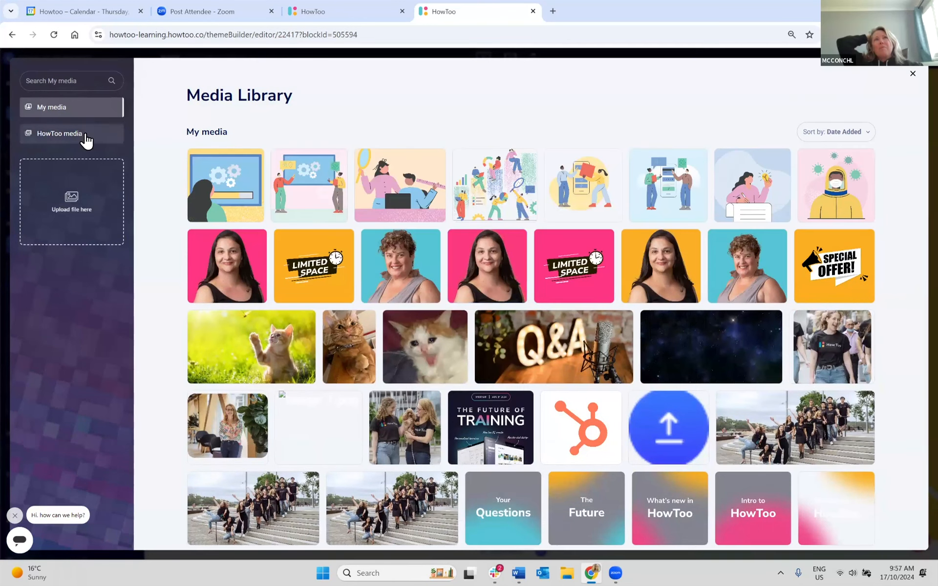
pyautogui.click(227, 195)
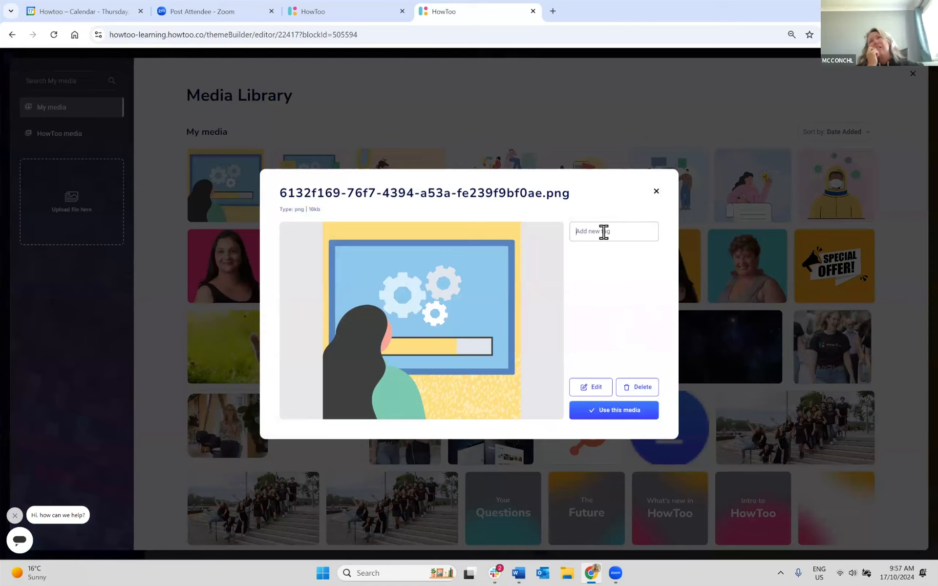
pyautogui.click(657, 192)
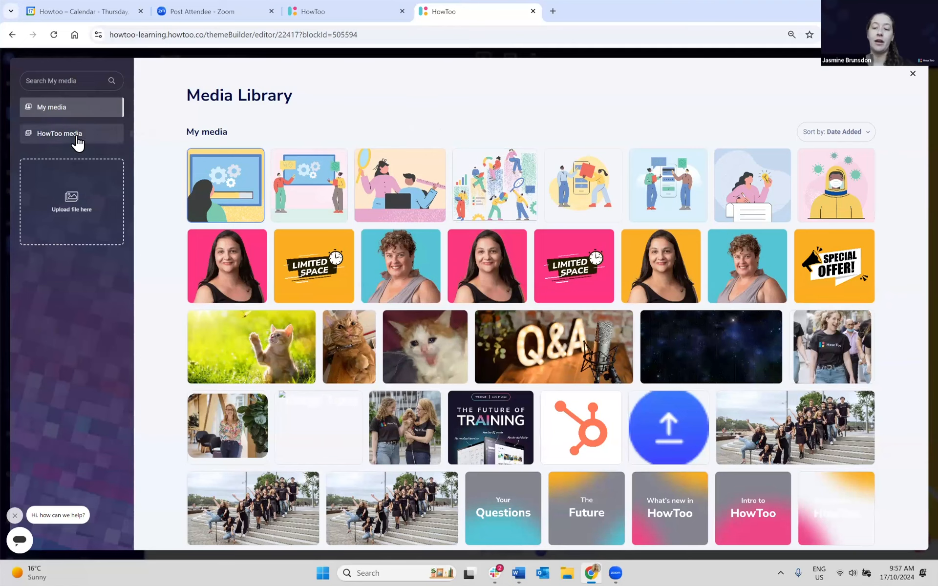
# Preview the classroom skeleton photo in HowToo media, close it, and look through an additional batch of photos.
pyautogui.click(79, 137)
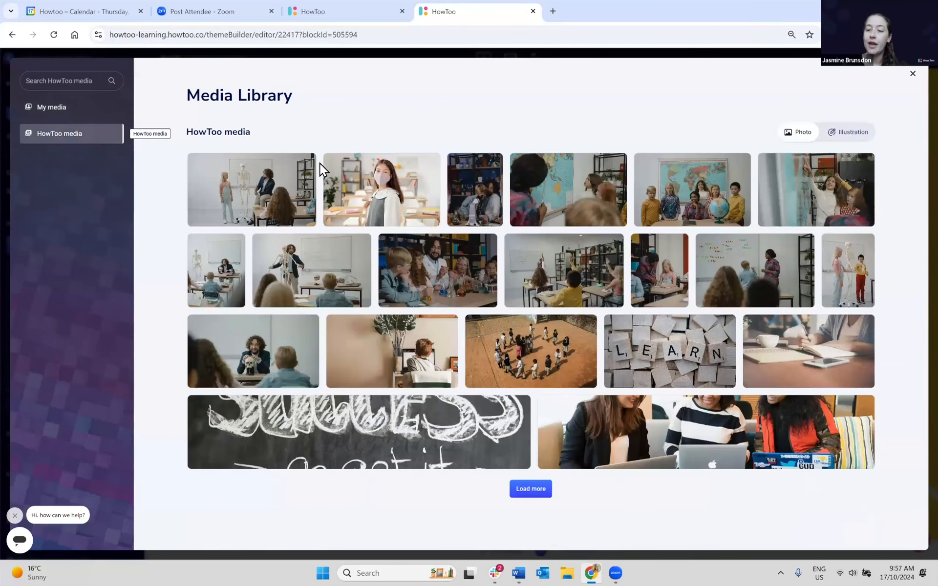
pyautogui.click(289, 184)
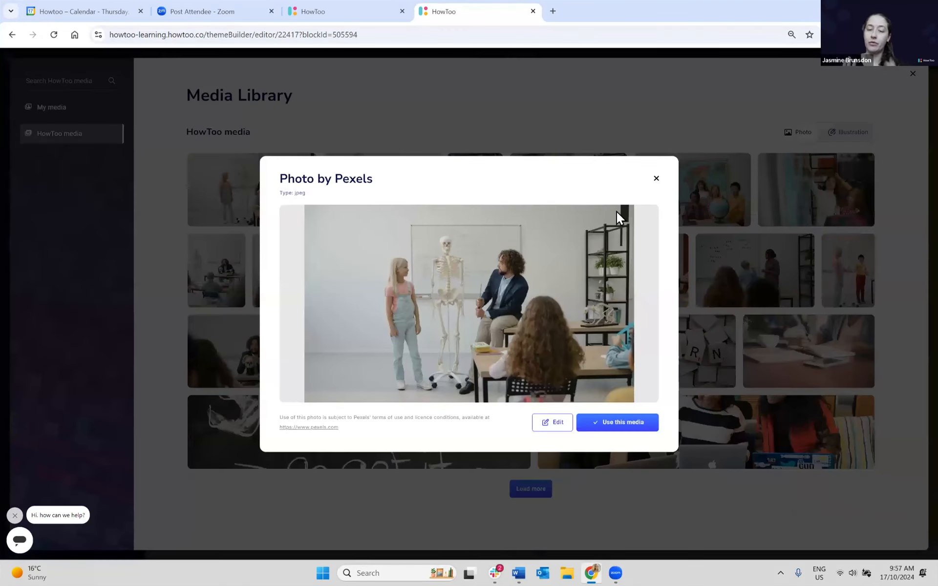
pyautogui.click(656, 180)
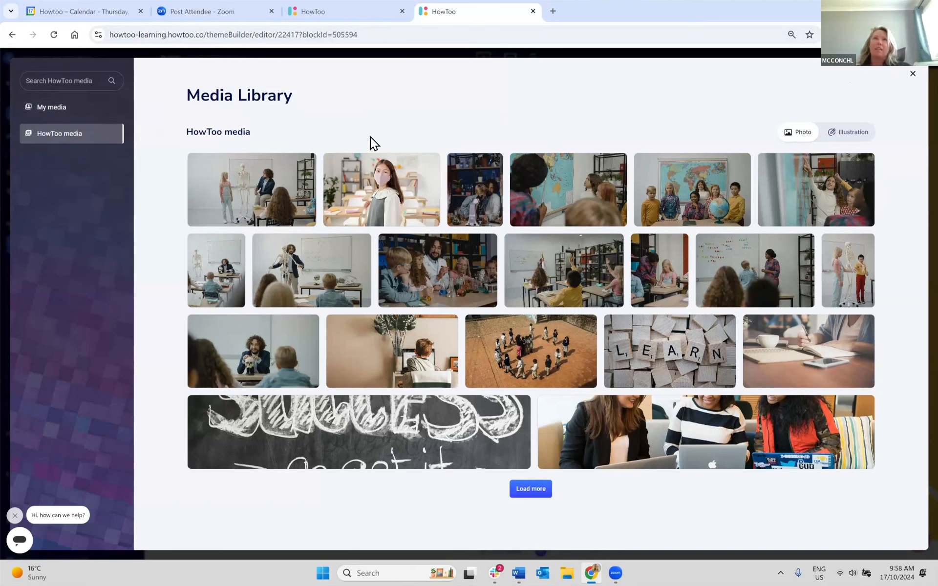
pyautogui.rightClick(532, 489)
pyautogui.press('Escape')
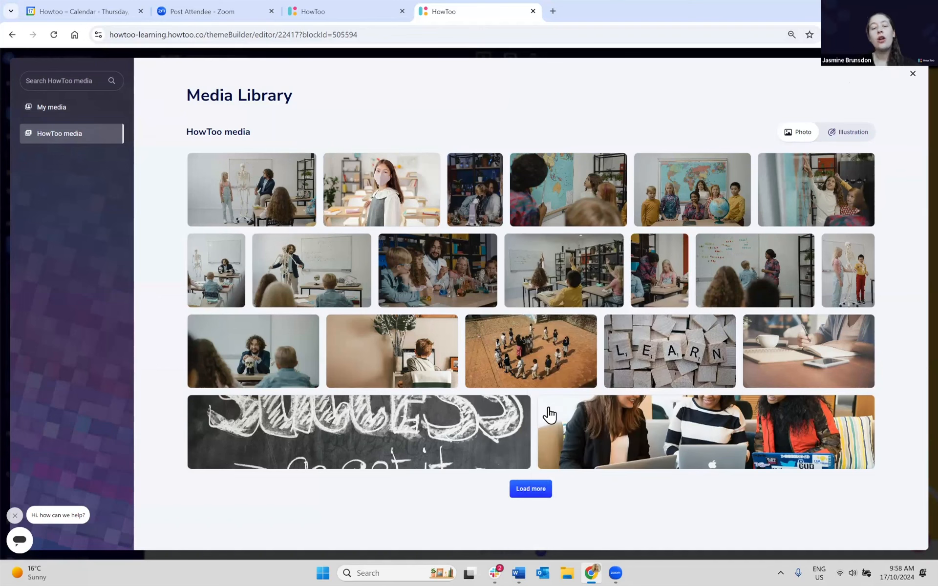
pyautogui.scroll(-3, 550, 413)
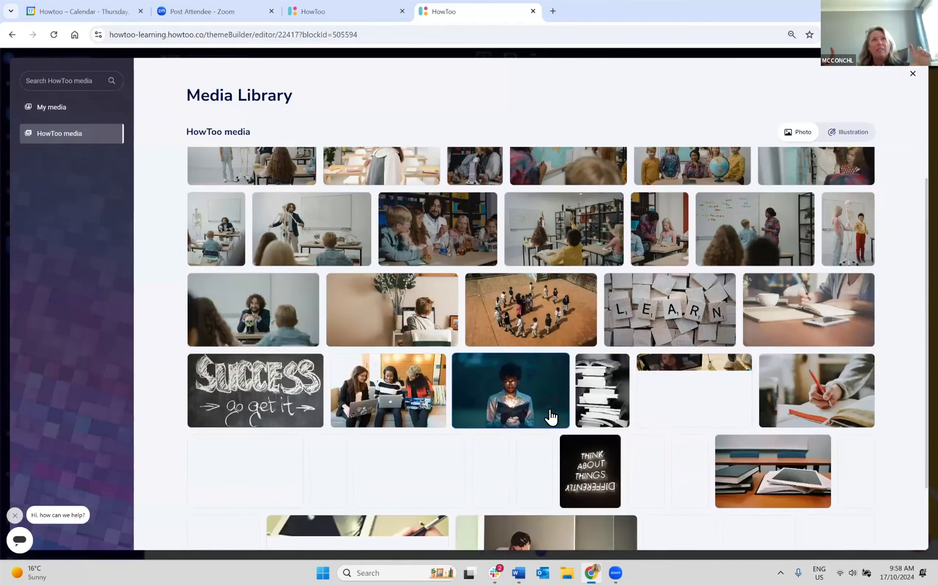
pyautogui.scroll(3, 247, 128)
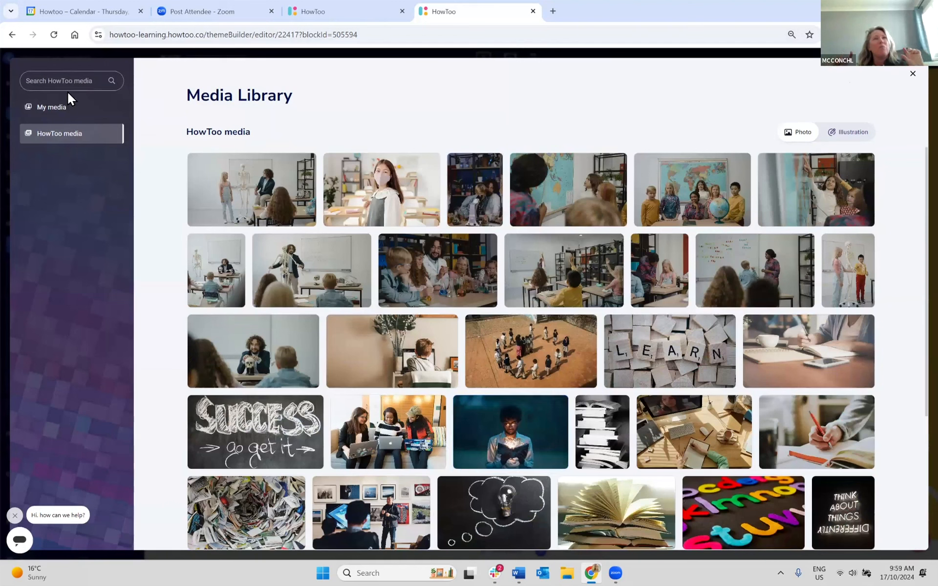
# Search the HowToo media photos for "yellow shirt" and look through the results with an additional batch loaded.
pyautogui.click(61, 77)
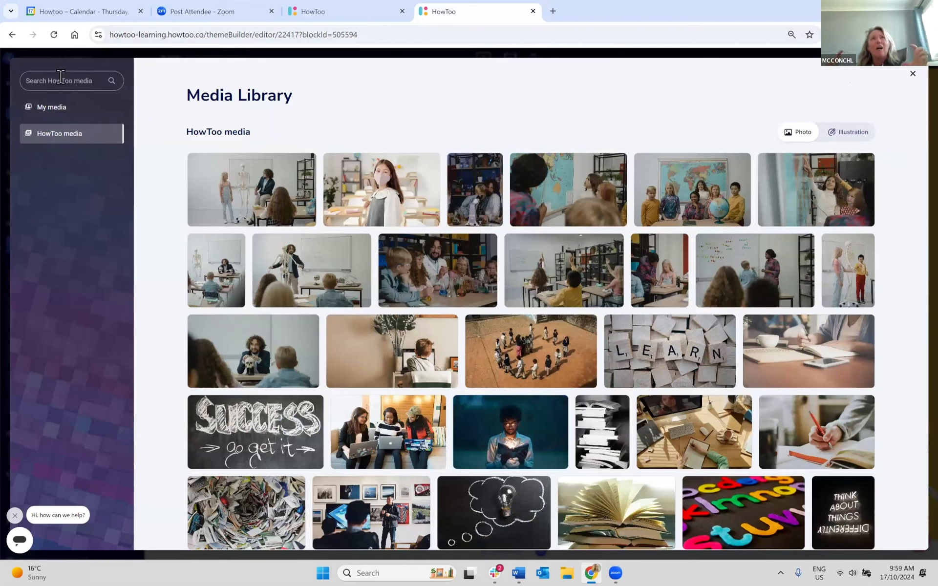
pyautogui.write('yellow')
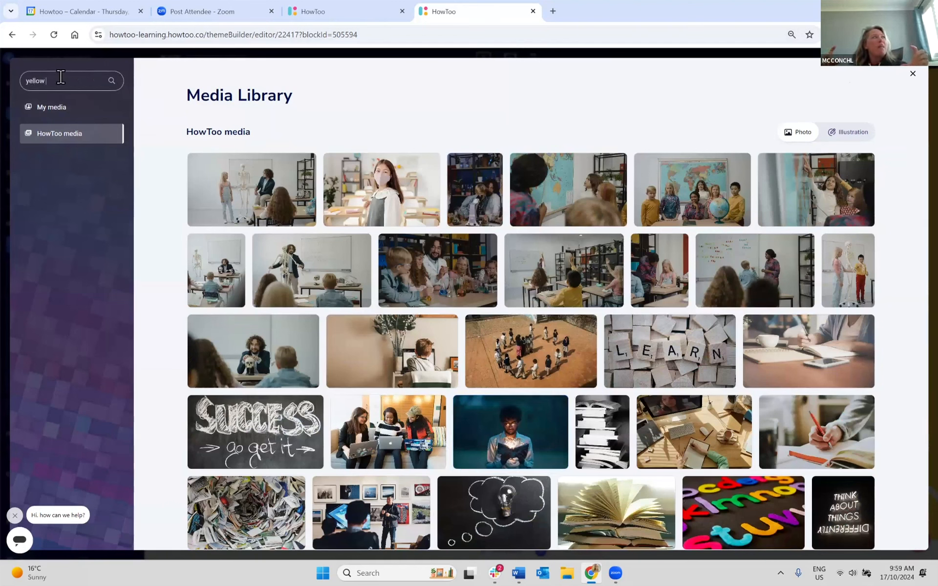
pyautogui.write(' shirt')
pyautogui.press('Return')
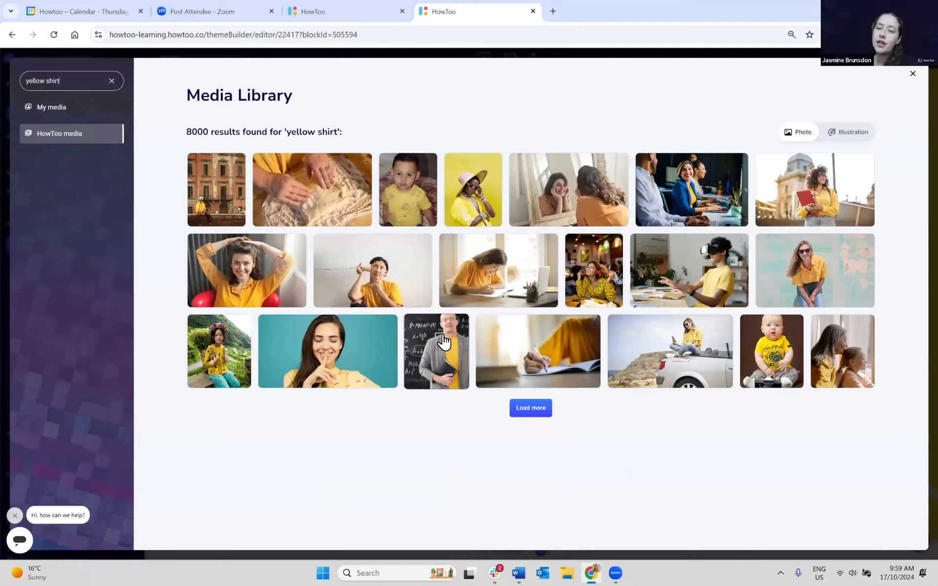
pyautogui.click(540, 415)
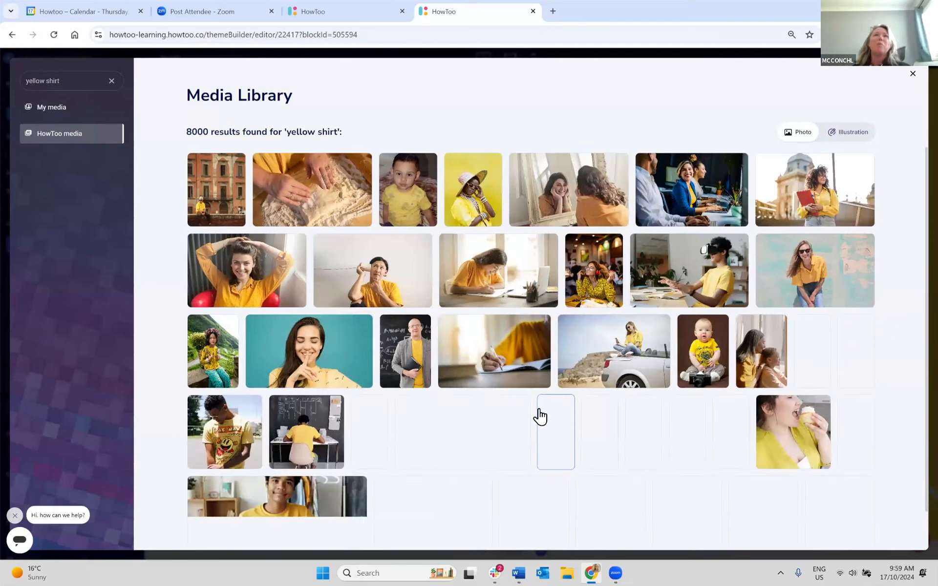
pyautogui.scroll(-2, 540, 415)
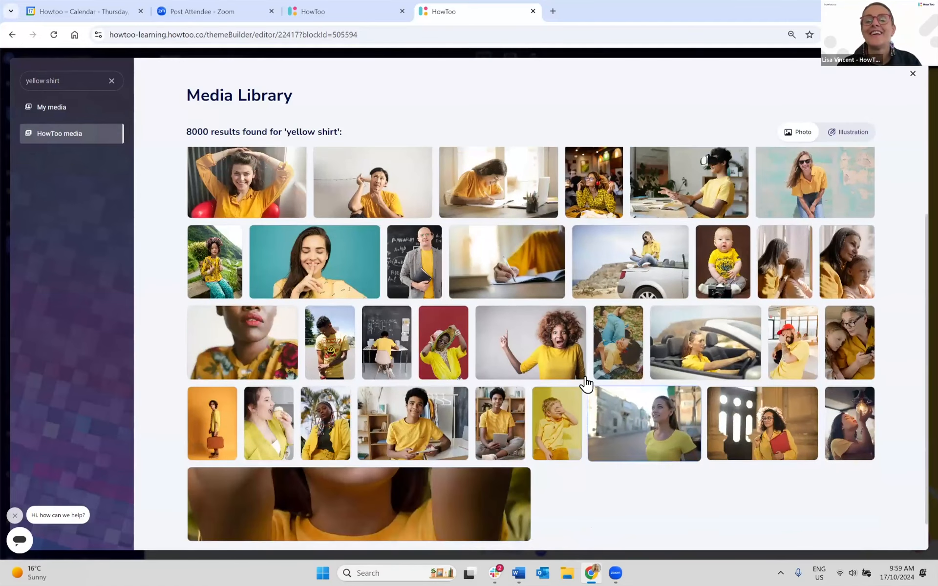
pyautogui.scroll(-1, 489, 442)
pyautogui.click(440, 404)
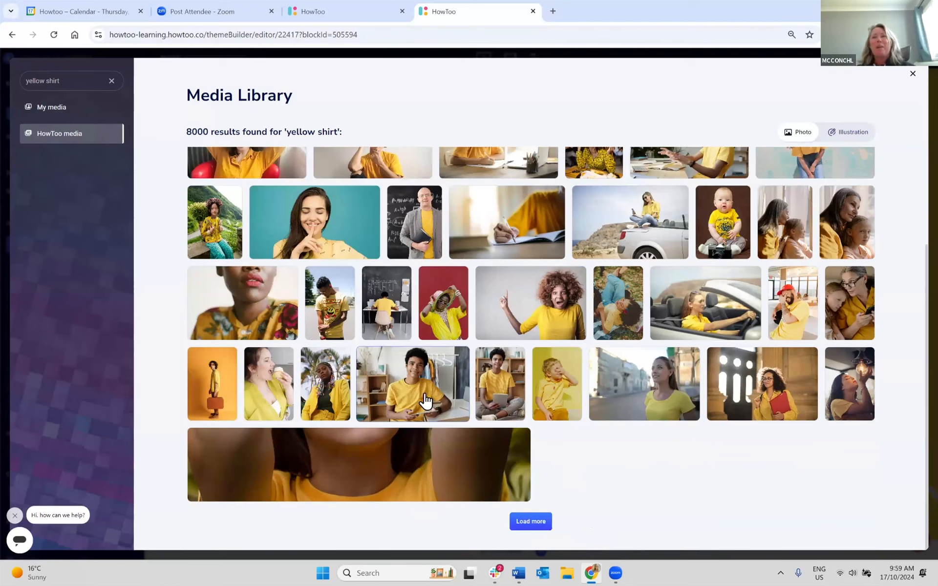
pyautogui.click(721, 403)
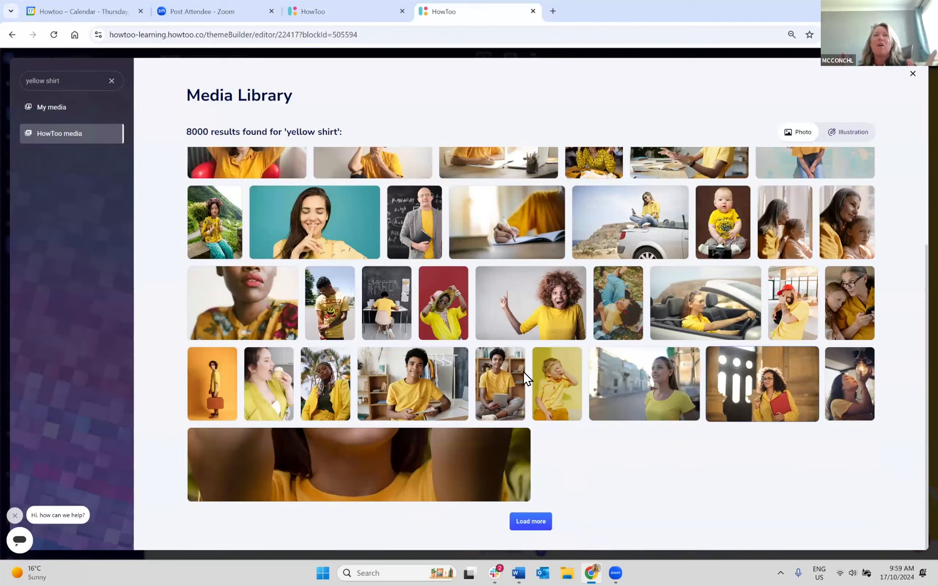
# Load a further batch of the yellow shirt photos, look through them, and return to the first results.
pyautogui.scroll(1, 712, 248)
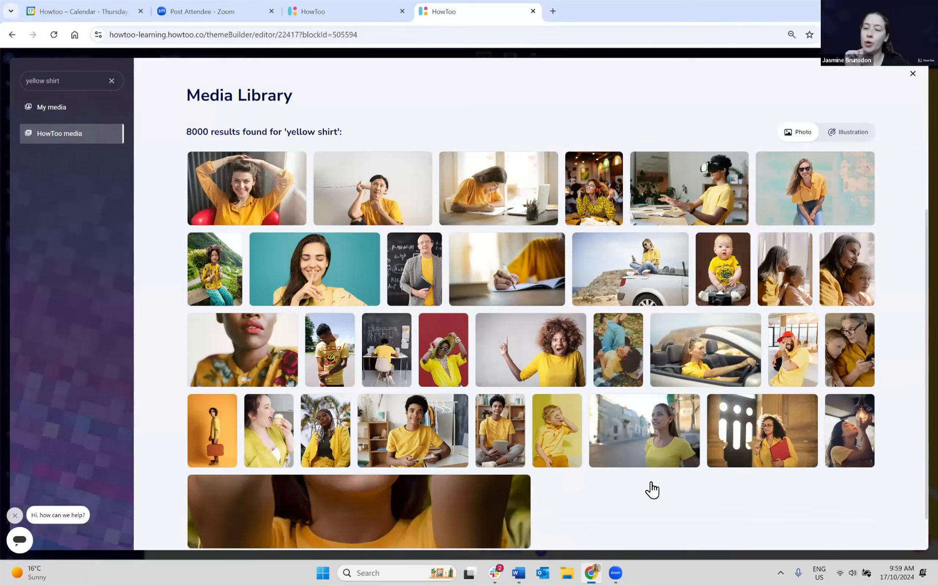
pyautogui.scroll(2, 653, 490)
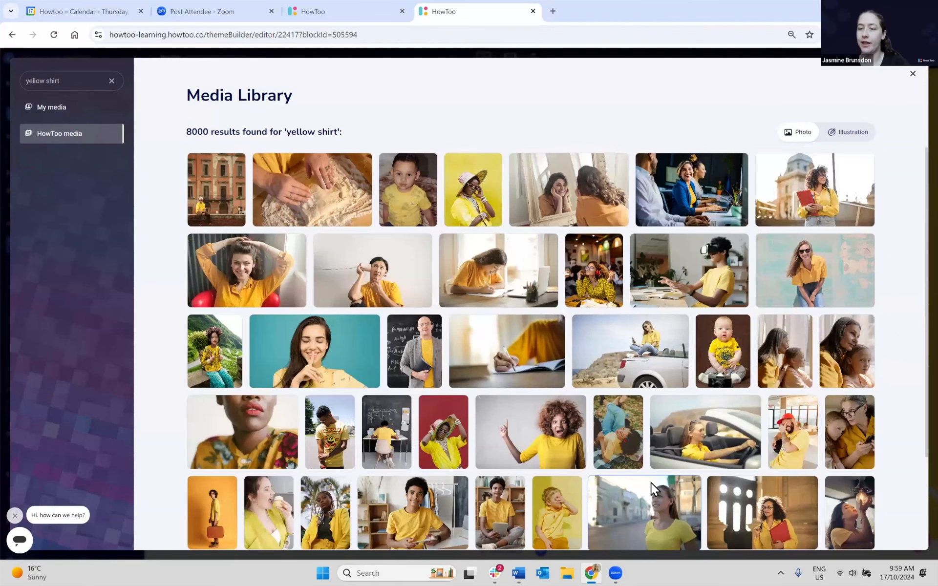
pyautogui.scroll(-3, 652, 490)
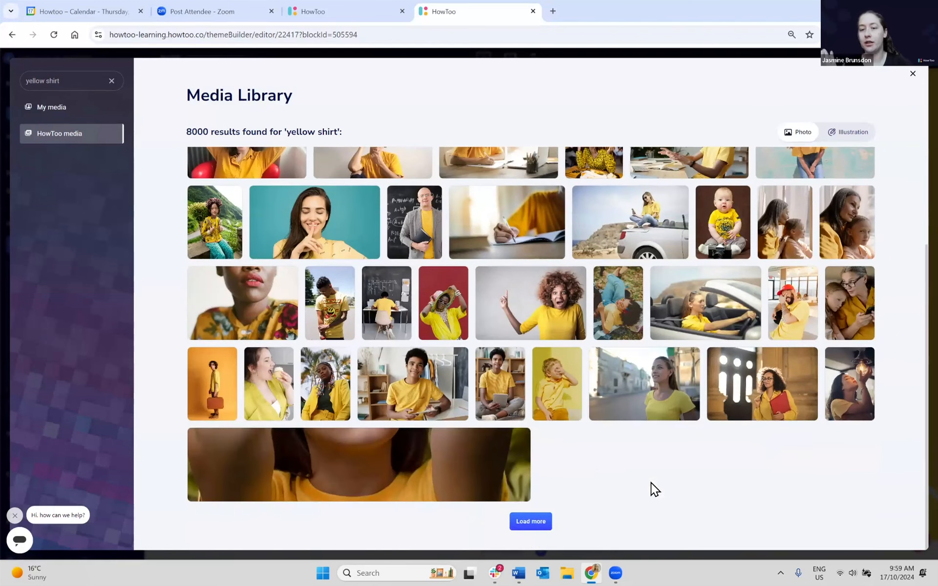
pyautogui.rightClick(544, 522)
pyautogui.click(544, 523)
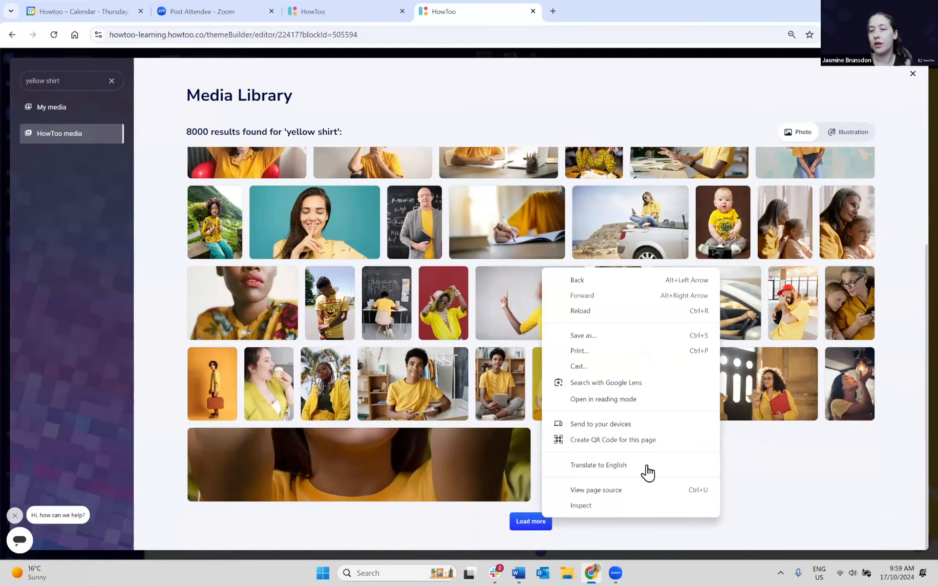
pyautogui.scroll(-4, 691, 474)
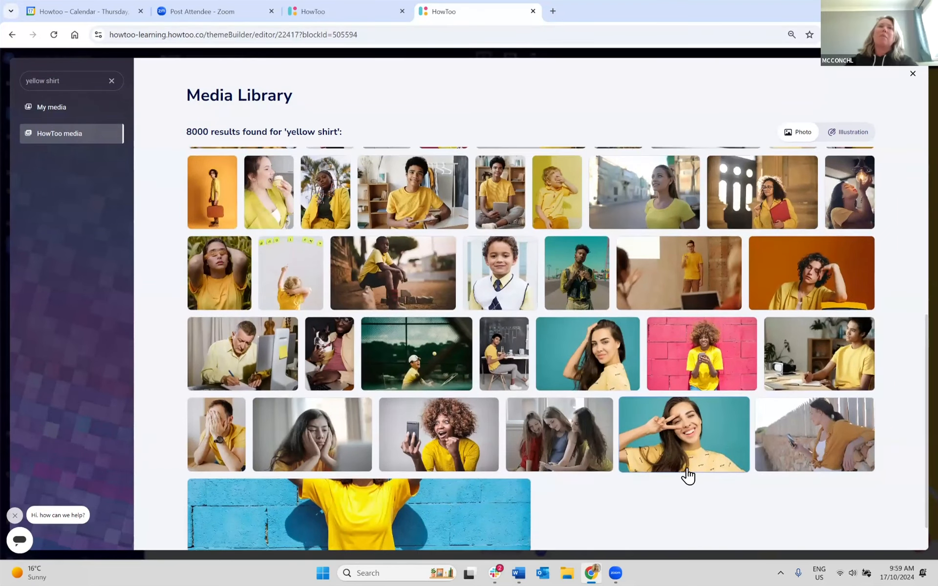
pyautogui.scroll(6, 688, 476)
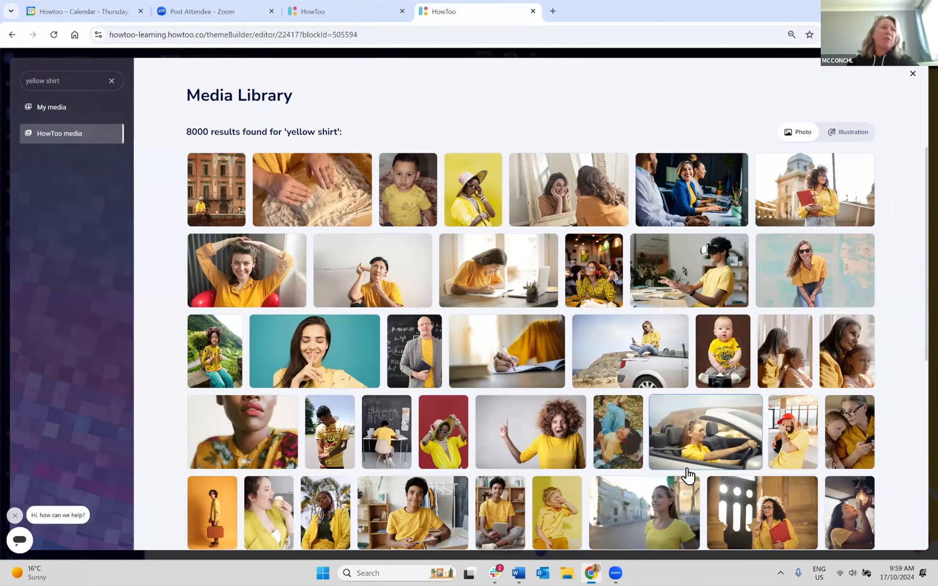
# Look through the loaded yellow shirt photos from the first rows to the end of the results and back.
pyautogui.scroll(-7, 688, 473)
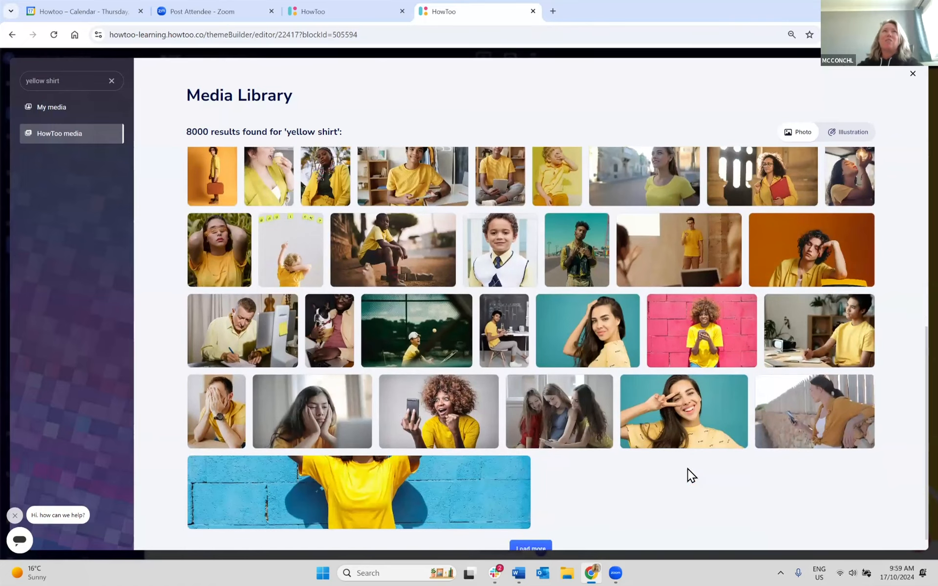
pyautogui.scroll(-1, 690, 475)
pyautogui.scroll(6, 689, 474)
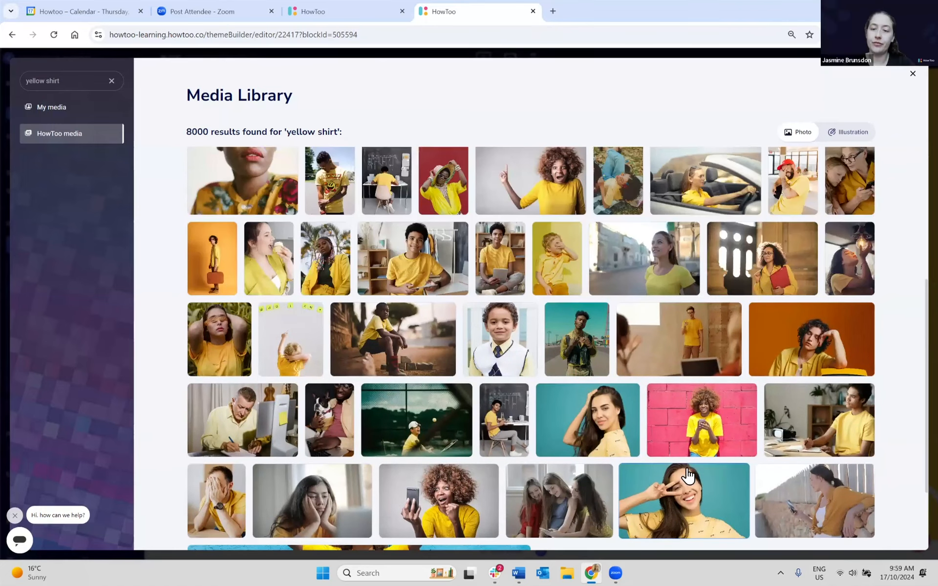
pyautogui.scroll(1, 688, 474)
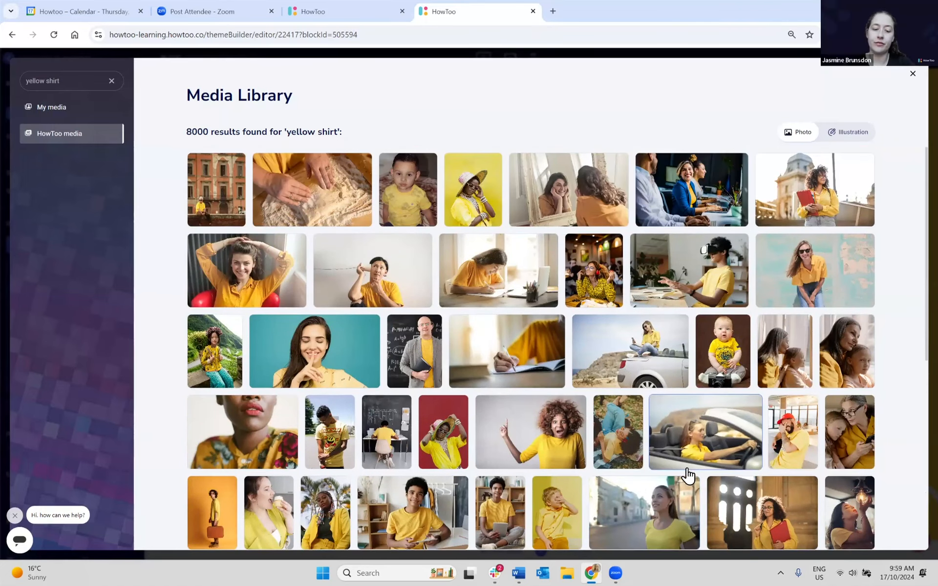
pyautogui.scroll(-7, 689, 474)
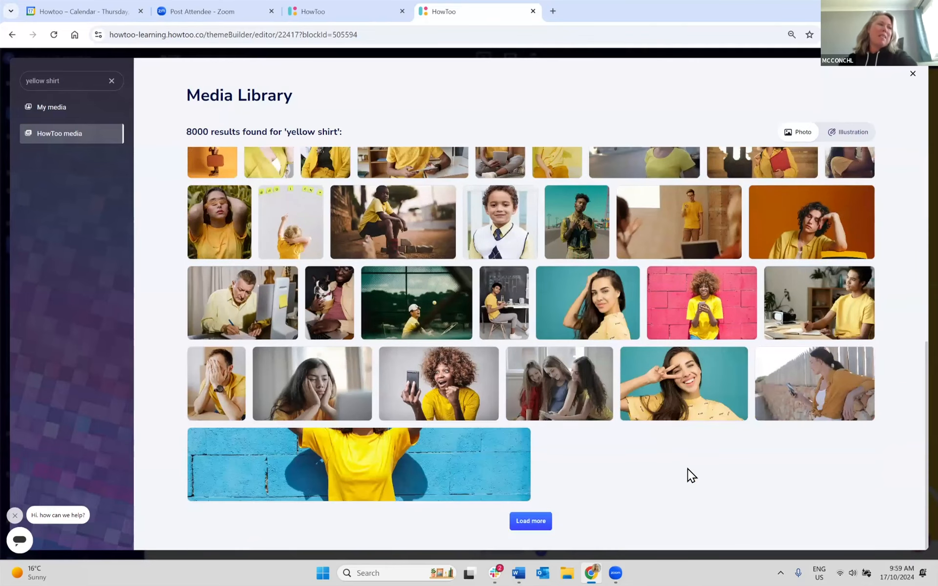
pyautogui.scroll(1, 690, 476)
pyautogui.scroll(2, 688, 475)
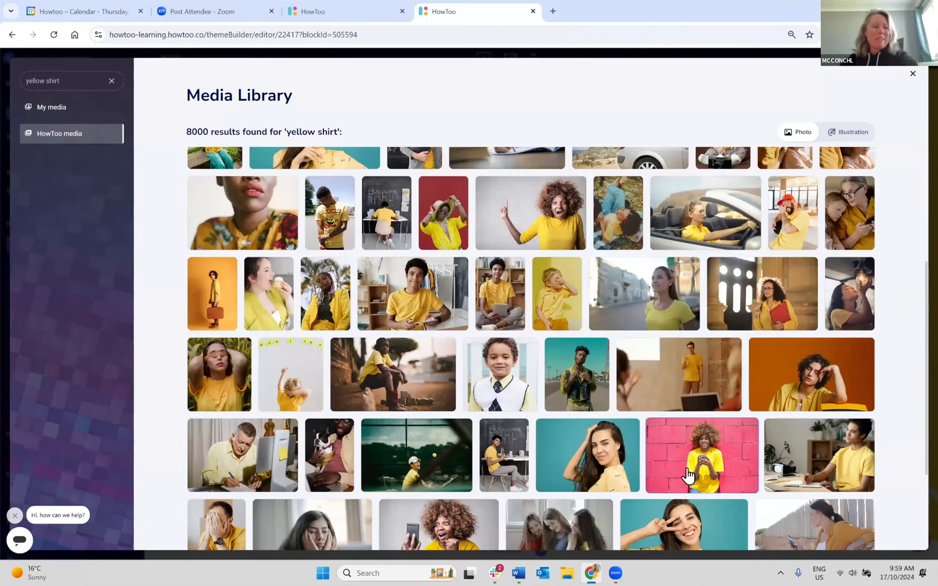
pyautogui.scroll(4, 688, 475)
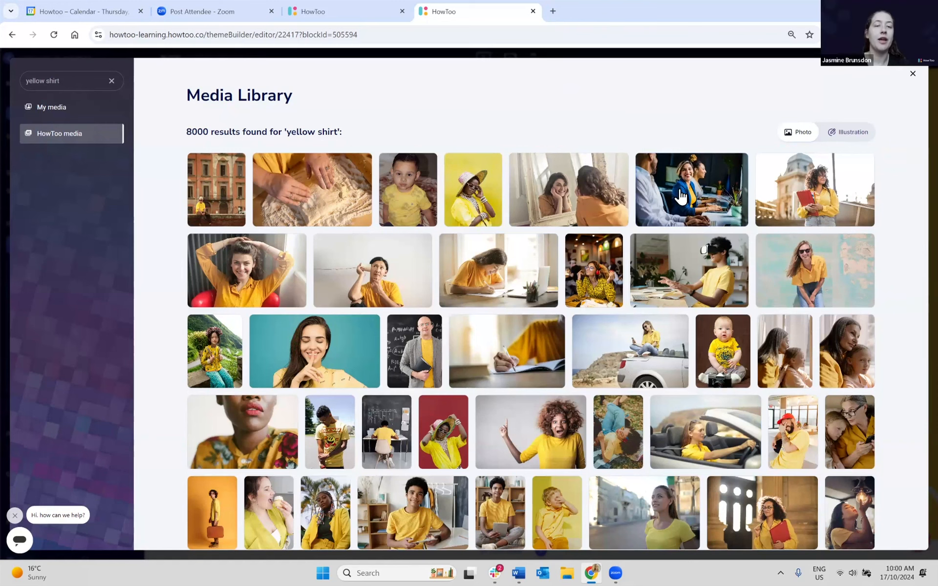
# Load another batch of yellow shirt photos below the current results and review the added images.
pyautogui.scroll(-4, 672, 313)
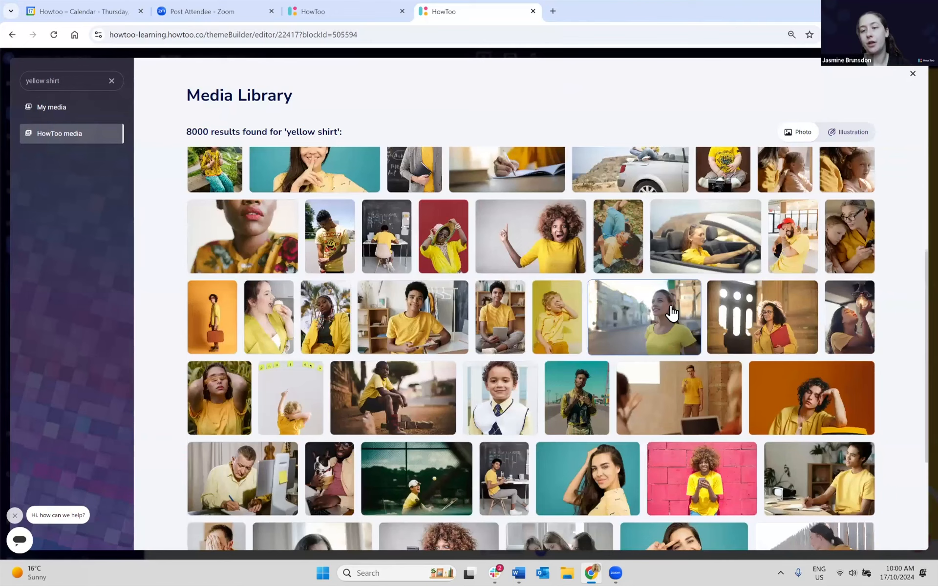
pyautogui.scroll(-3, 672, 313)
pyautogui.click(527, 523)
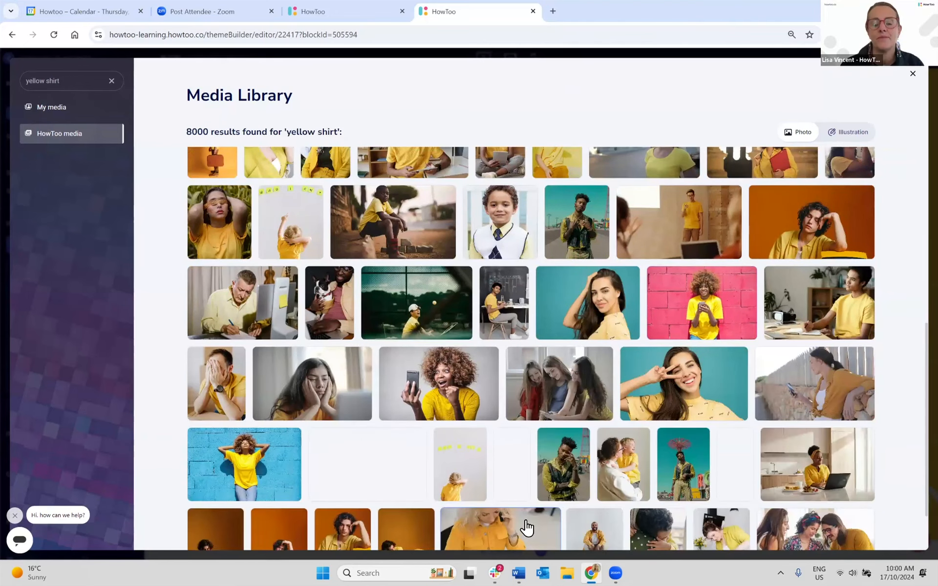
pyautogui.scroll(-3, 527, 528)
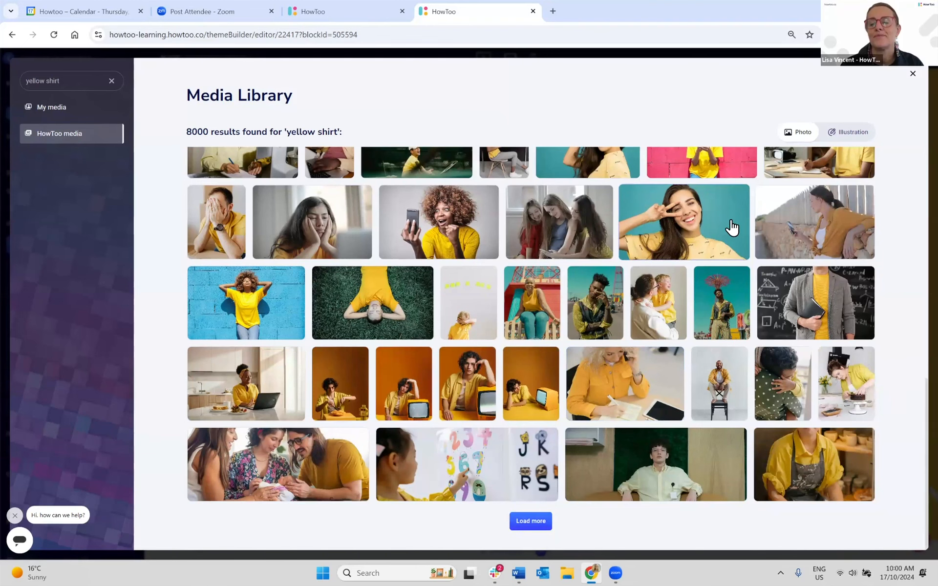
pyautogui.scroll(10, 732, 228)
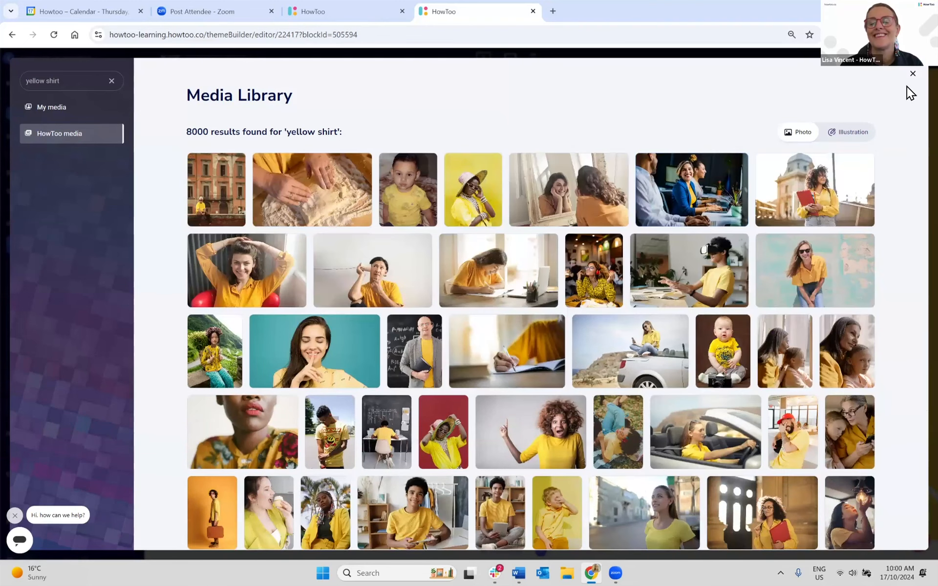
# Close the media library without choosing an image, then leave the assessment result block and exit the Conflicts of Interest lesson.
pyautogui.click(549, 205)
pyautogui.click(589, 274)
pyautogui.rightClick(594, 275)
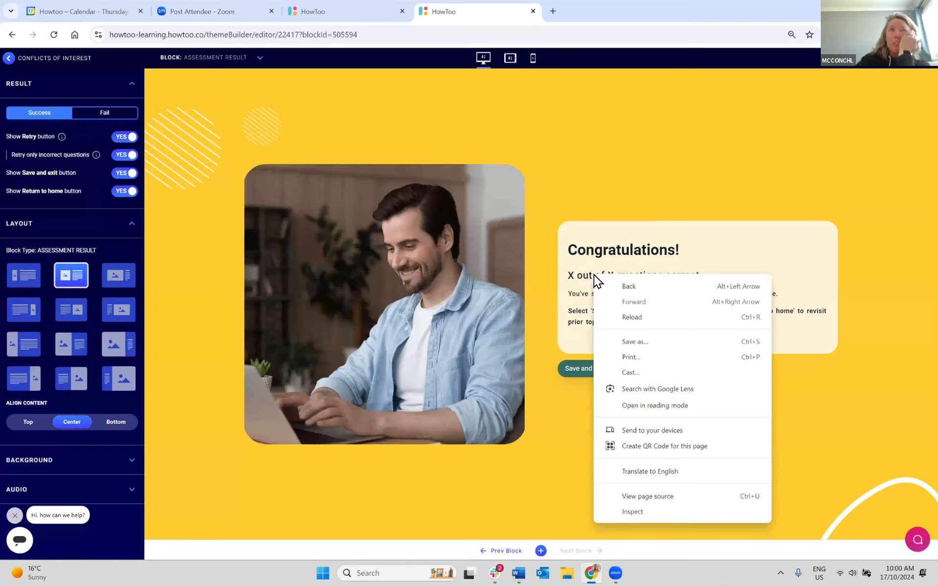
pyautogui.click(623, 215)
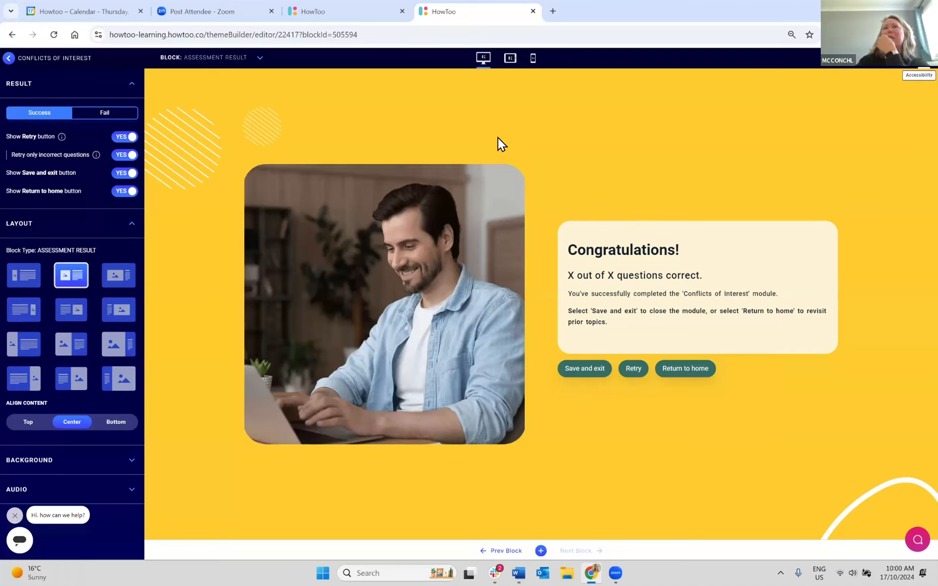
pyautogui.click(9, 59)
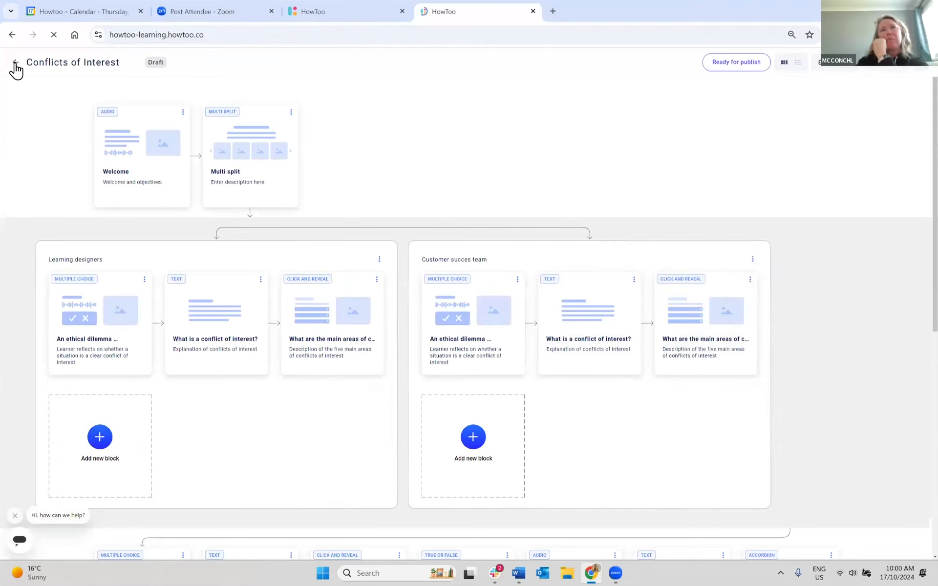
pyautogui.click(15, 64)
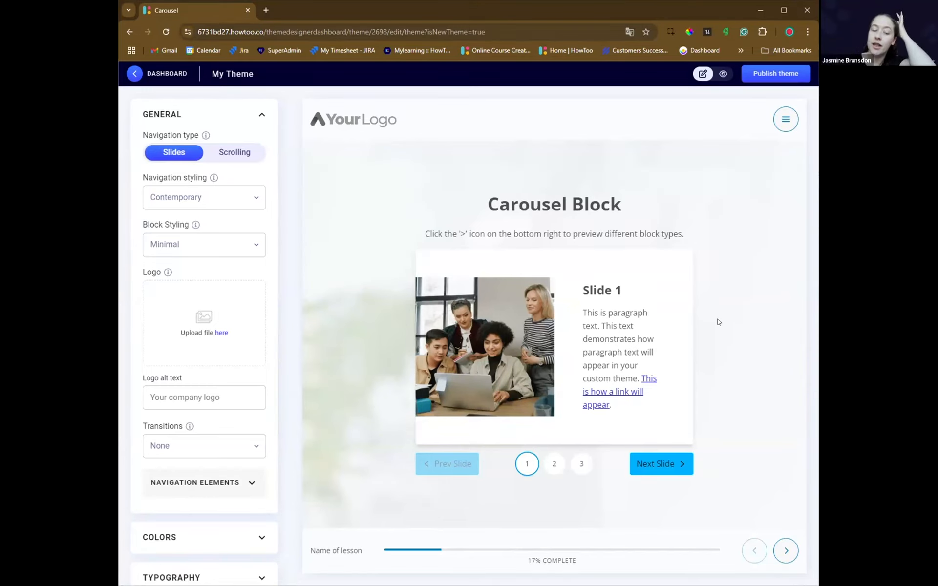
# In My Theme's component colours, set the normal button colour to magenta (FF00F0).
pyautogui.click(253, 536)
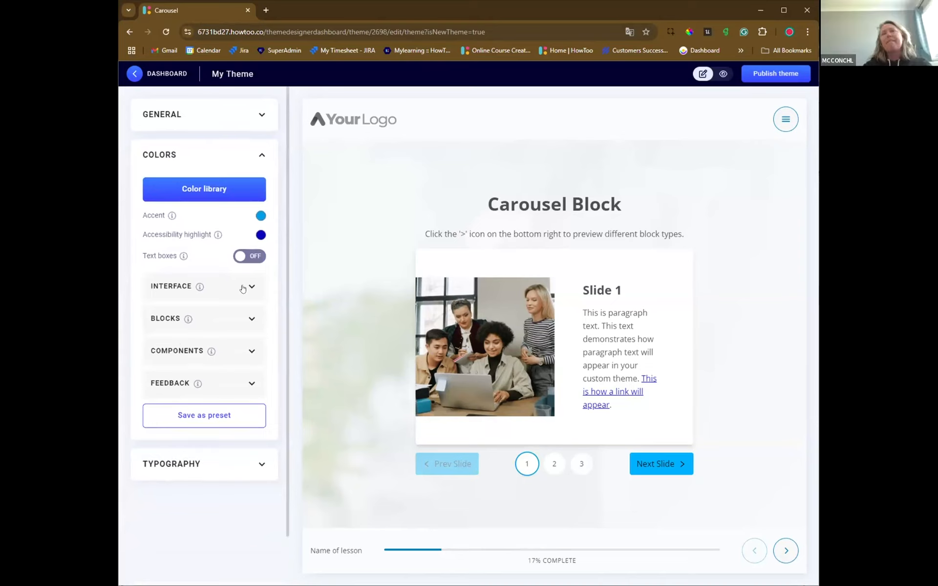
pyautogui.click(245, 320)
pyautogui.scroll(-1, 239, 421)
pyautogui.click(251, 412)
pyautogui.scroll(-2, 251, 391)
pyautogui.click(251, 374)
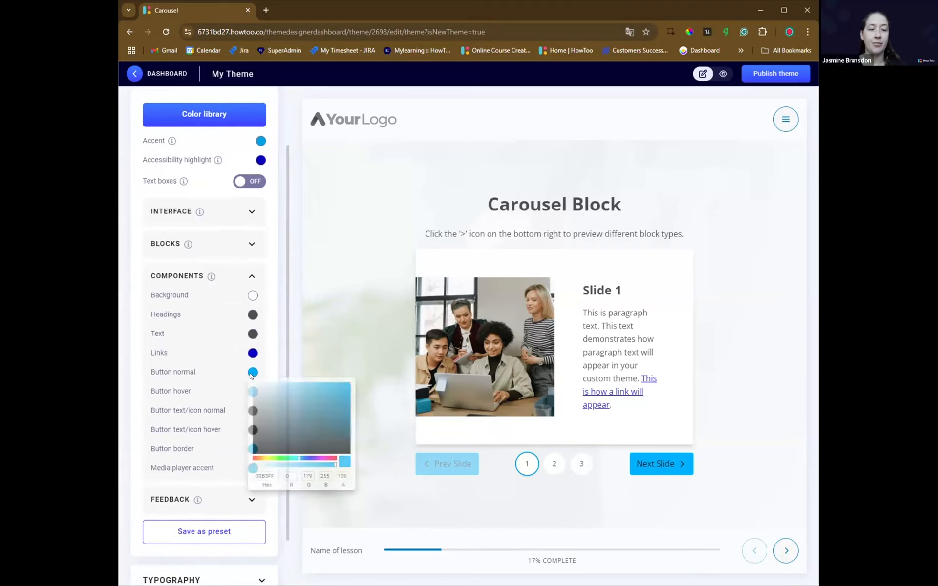
pyautogui.click(325, 464)
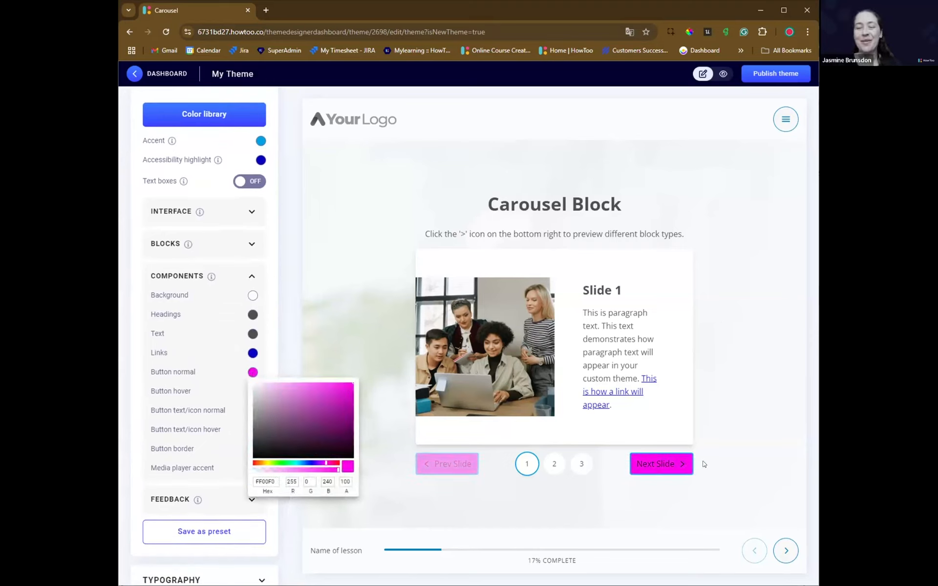
pyautogui.click(742, 453)
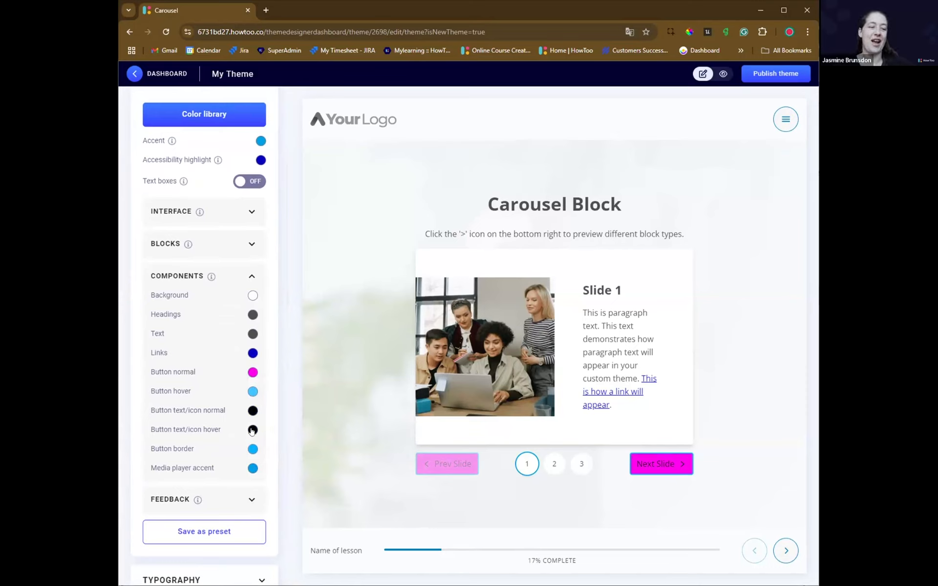
# Set the component button hover colour to a pale pink tint, starting from the recently used magenta.
pyautogui.click(252, 391)
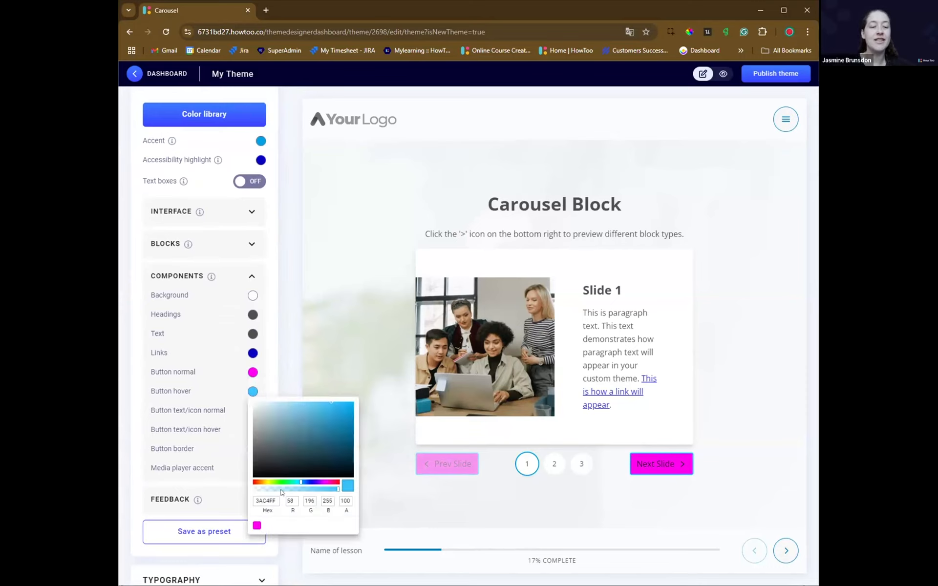
pyautogui.click(257, 526)
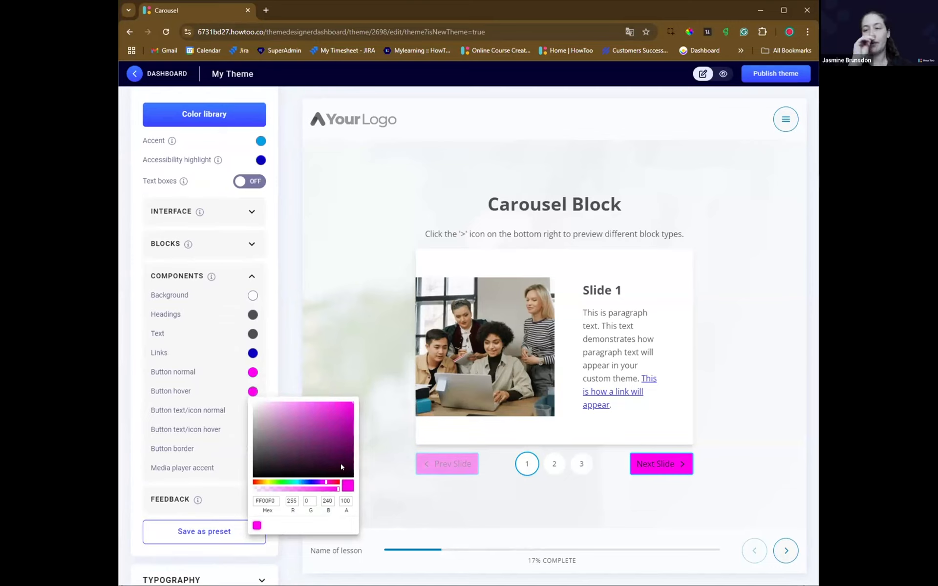
pyautogui.moveTo(307, 489); pyautogui.dragTo(310, 489)
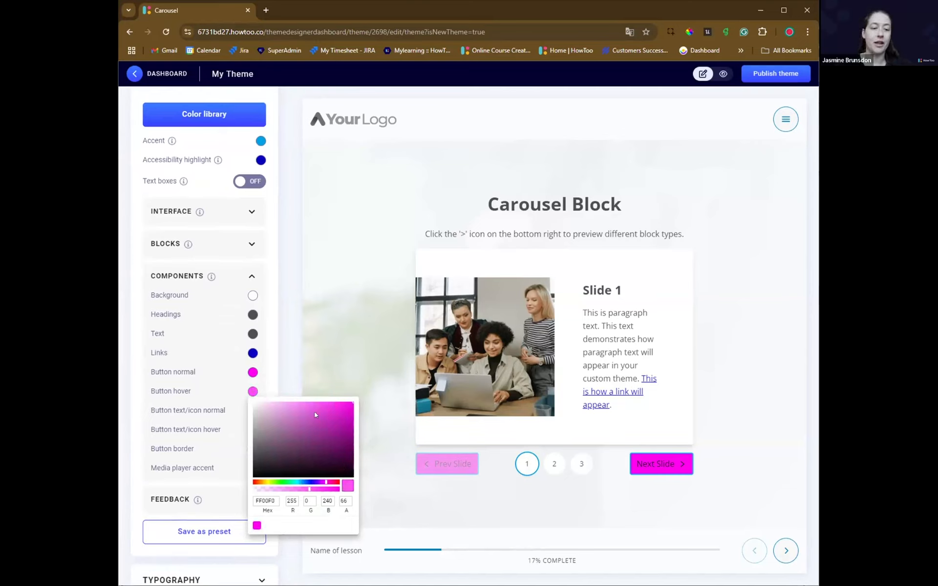
pyautogui.click(257, 526)
pyautogui.click(277, 404)
pyautogui.click(630, 497)
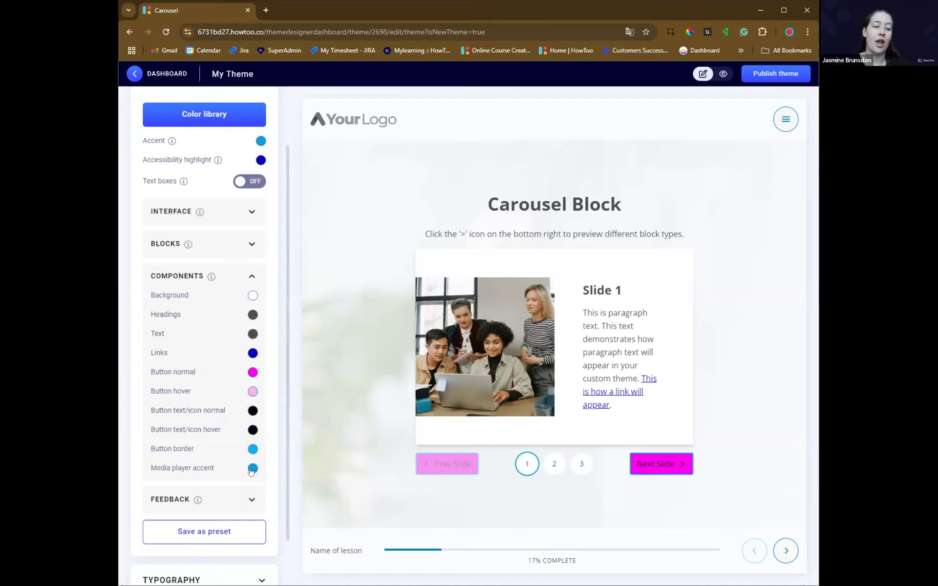
# Look over the theme's remaining colour settings and return to the dashboard without publishing.
pyautogui.scroll(-1, 244, 547)
pyautogui.scroll(3, 161, 258)
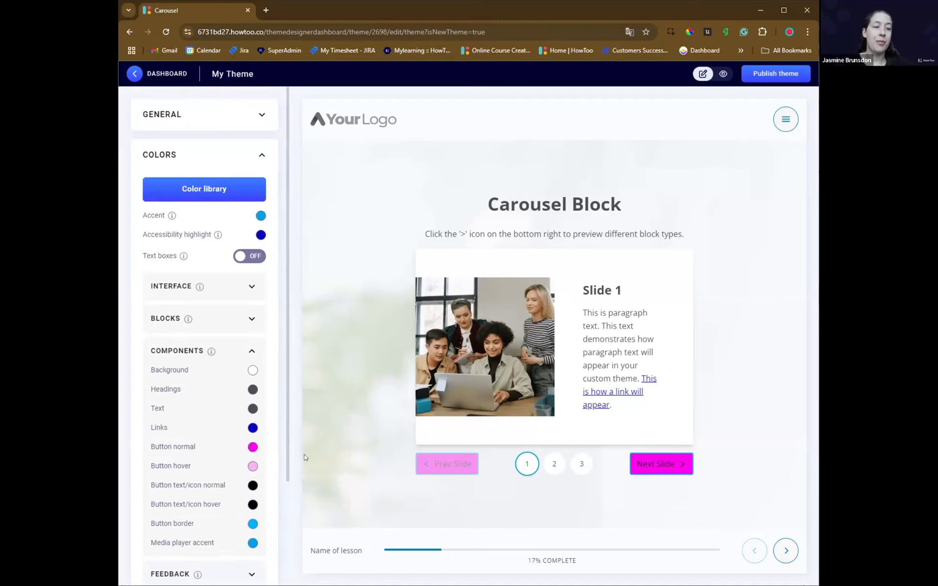
pyautogui.scroll(-2, 213, 287)
pyautogui.scroll(2, 212, 287)
pyautogui.click(149, 74)
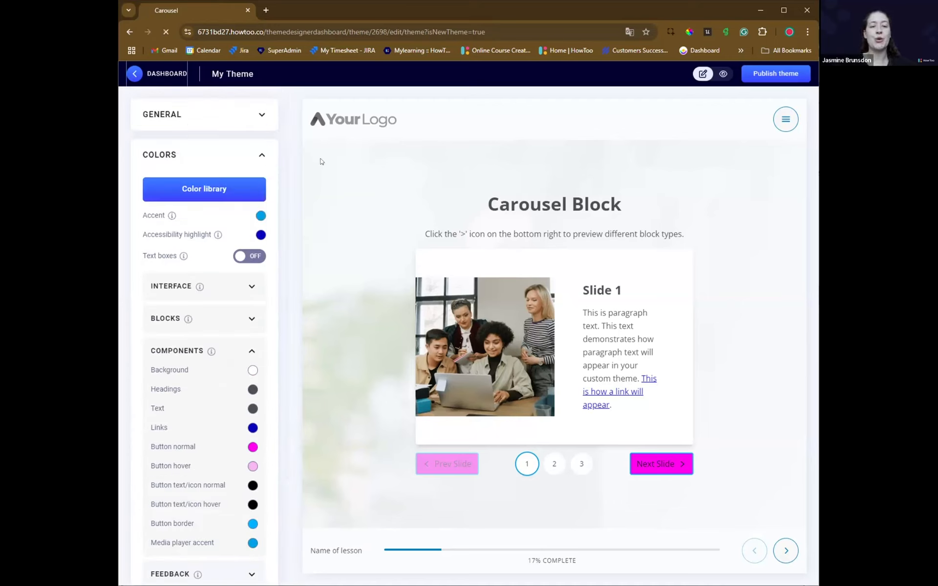
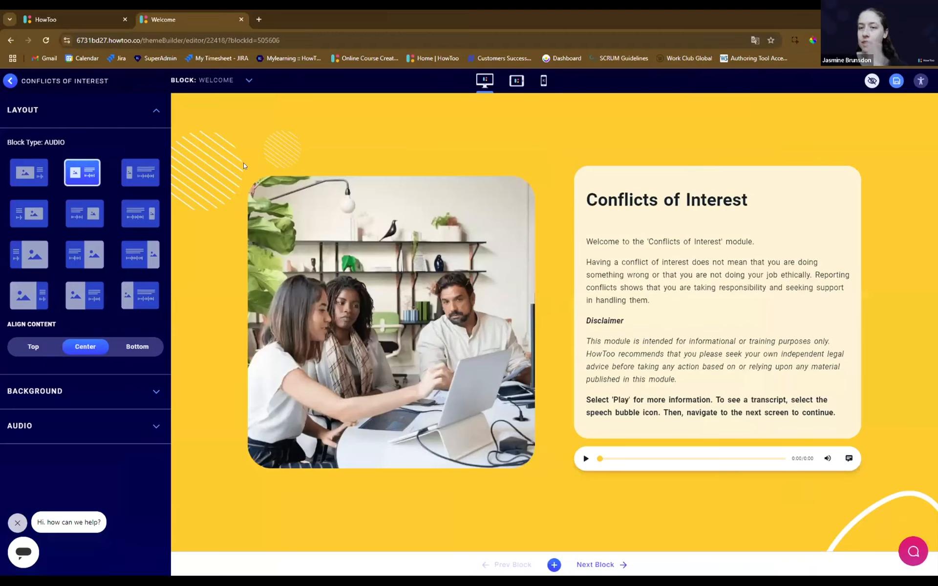
# Set the background image opacity of the lesson's Welcome block to 25%, for this block only.
pyautogui.click(678, 275)
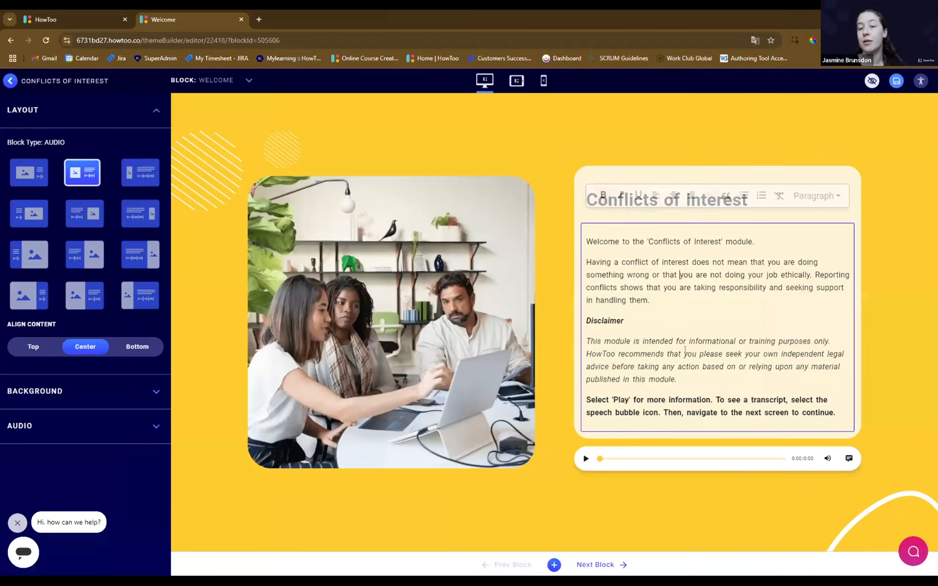
pyautogui.click(683, 341)
pyautogui.click(524, 482)
pyautogui.click(147, 390)
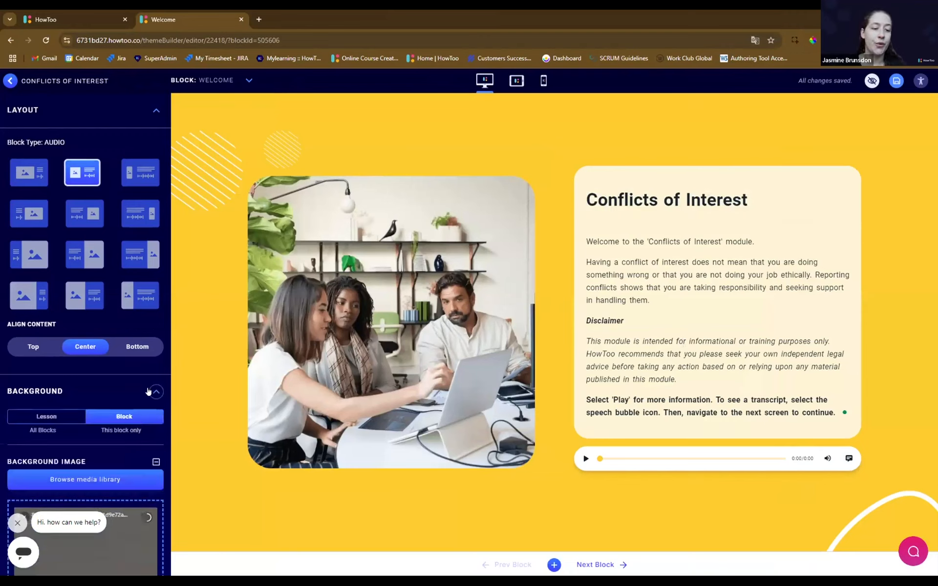
pyautogui.scroll(-5, 44, 471)
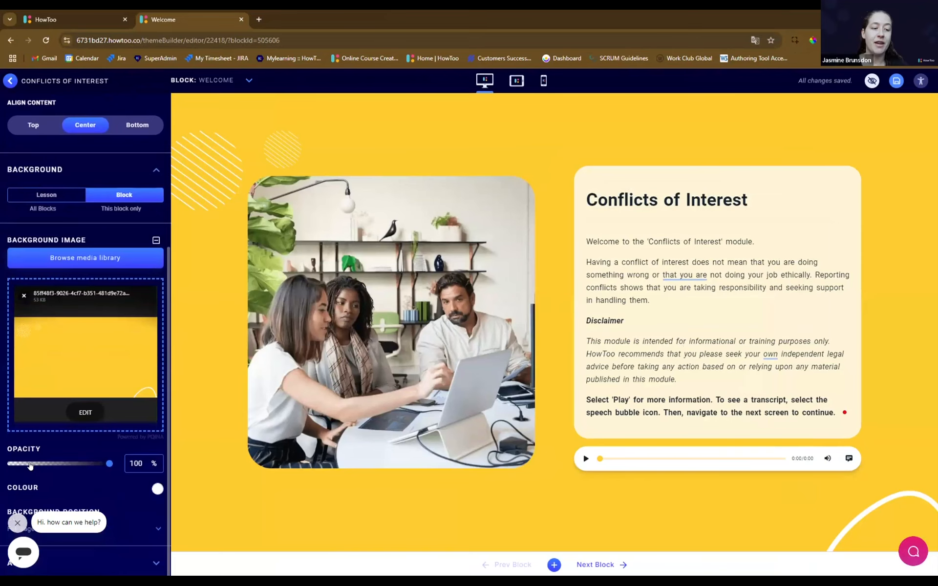
pyautogui.click(23, 463)
# Give the Welcome block a strong red background colour and set its background image opacity to 68%.
pyautogui.click(157, 488)
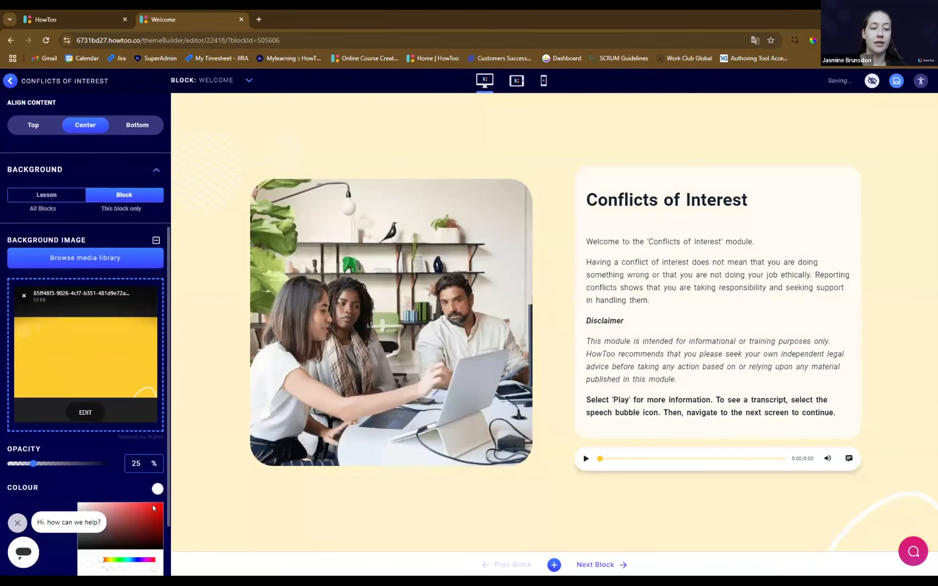
pyautogui.click(153, 507)
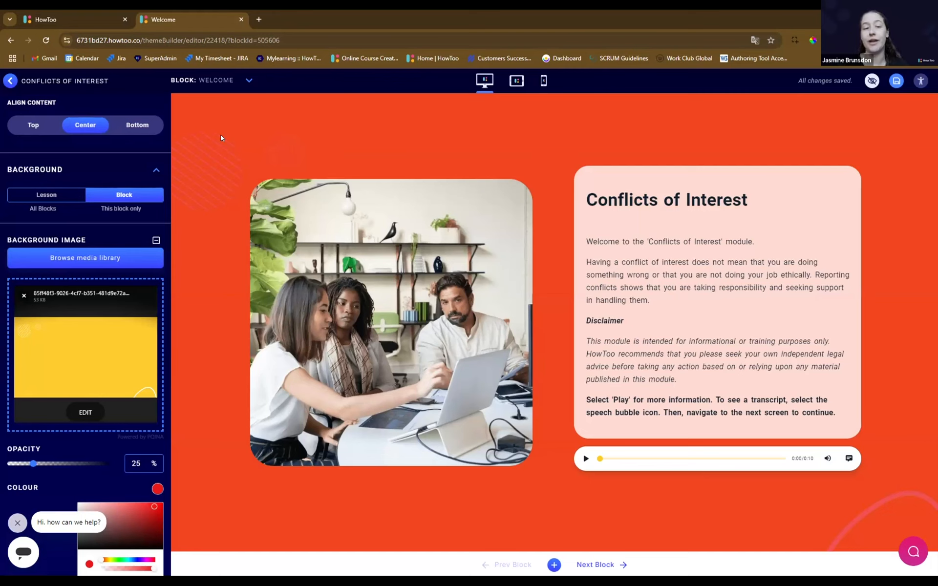
pyautogui.click(152, 513)
pyautogui.click(141, 506)
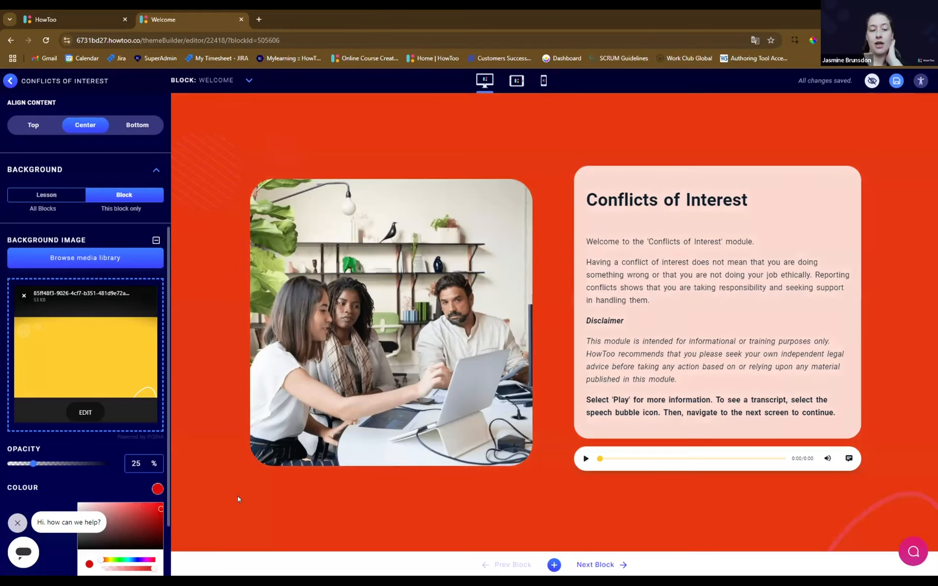
pyautogui.click(44, 464)
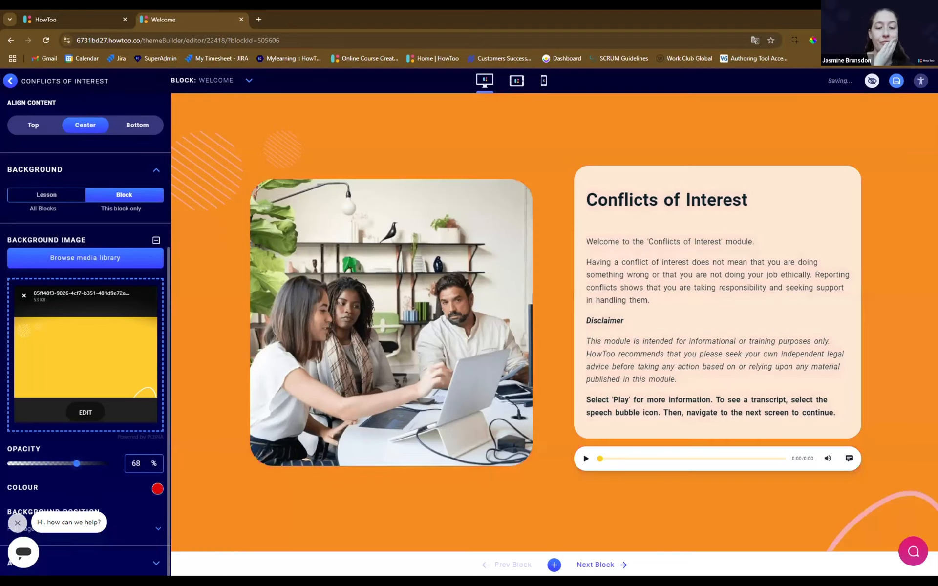
# Set the 'An ethical dilemma' block's background image opacity to 29% and give the block a dark blue background colour.
pyautogui.click(611, 567)
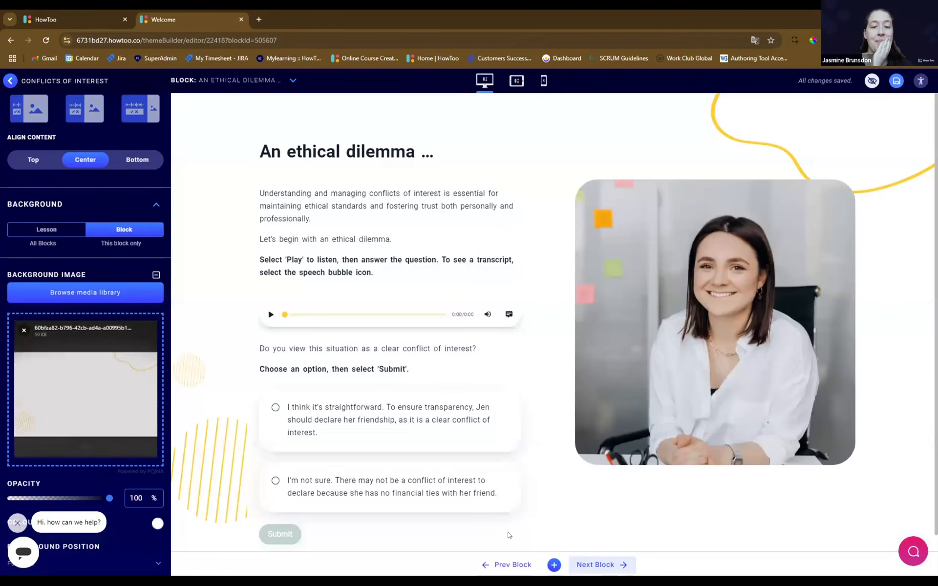
pyautogui.click(37, 498)
pyautogui.click(155, 523)
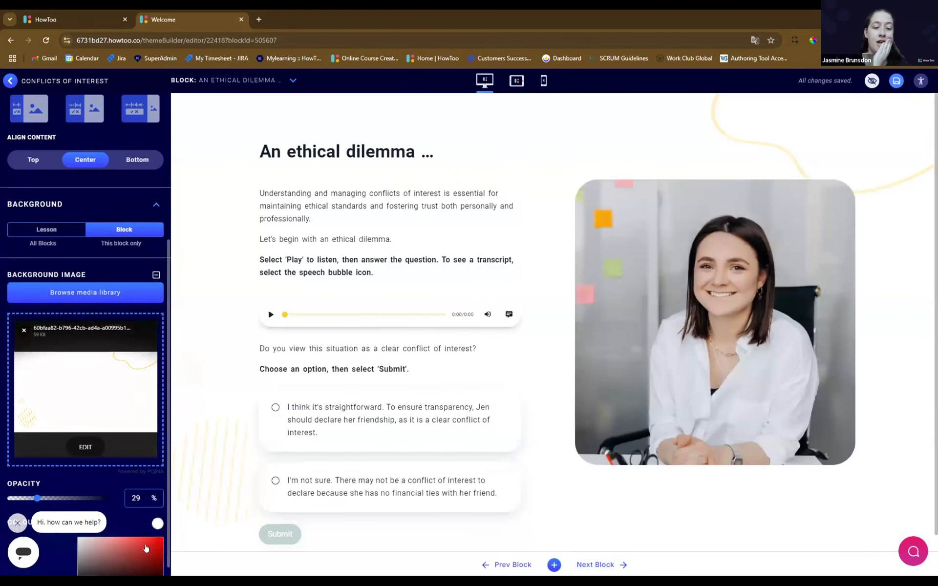
pyautogui.scroll(-3, 117, 518)
pyautogui.click(131, 454)
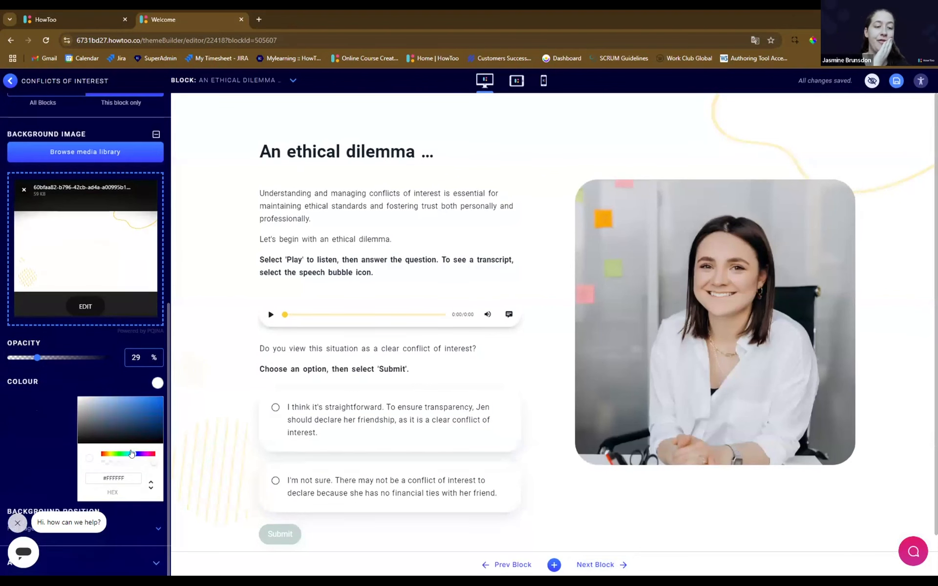
pyautogui.click(118, 399)
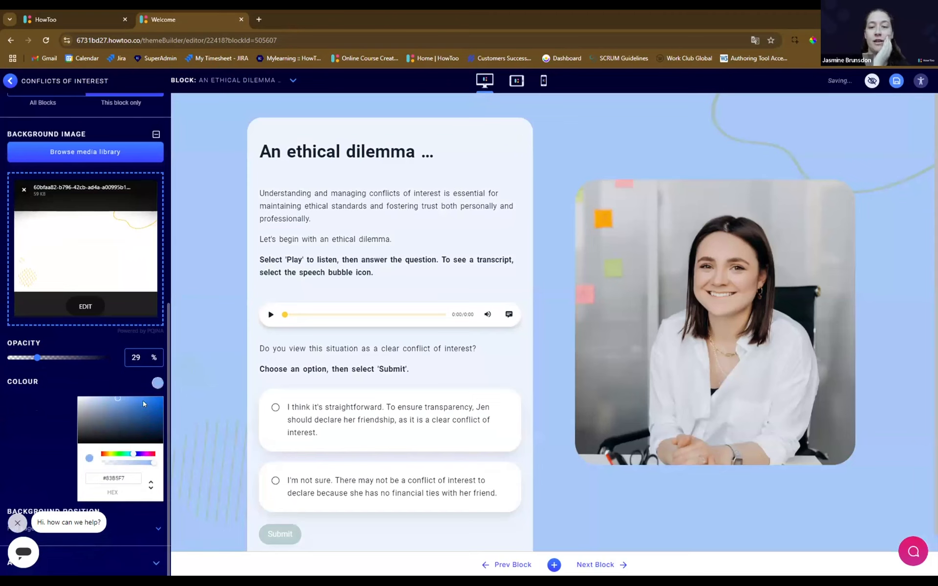
pyautogui.click(144, 402)
pyautogui.click(150, 417)
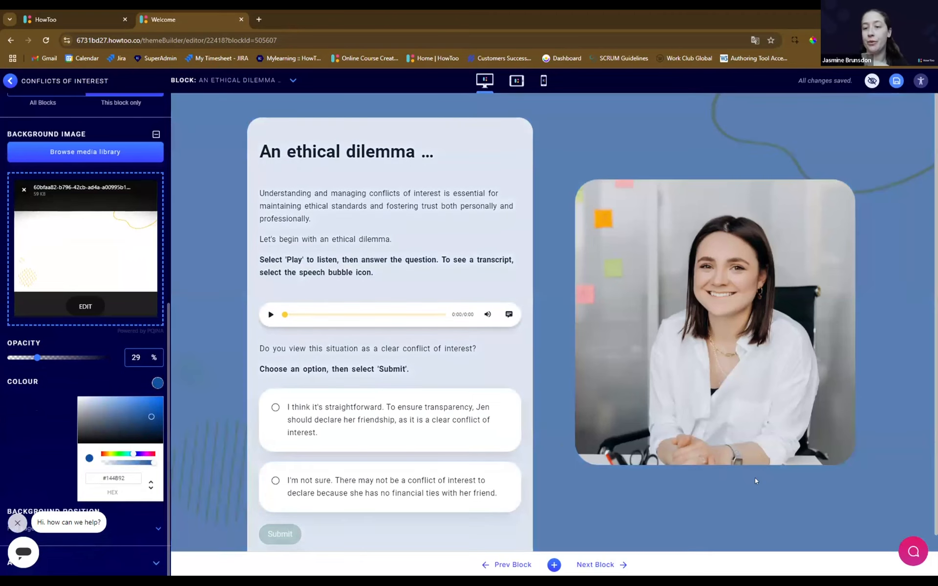
pyautogui.click(736, 518)
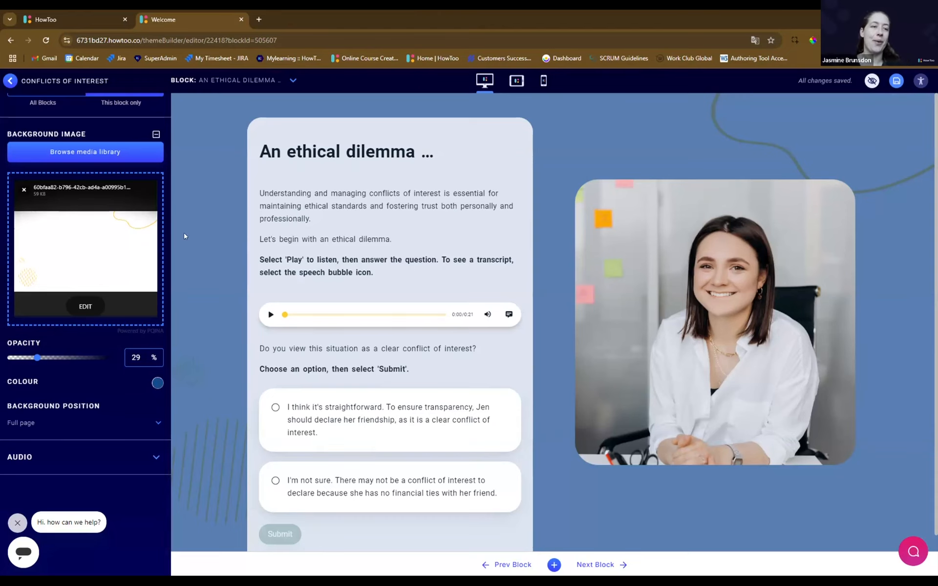
pyautogui.scroll(2, 185, 236)
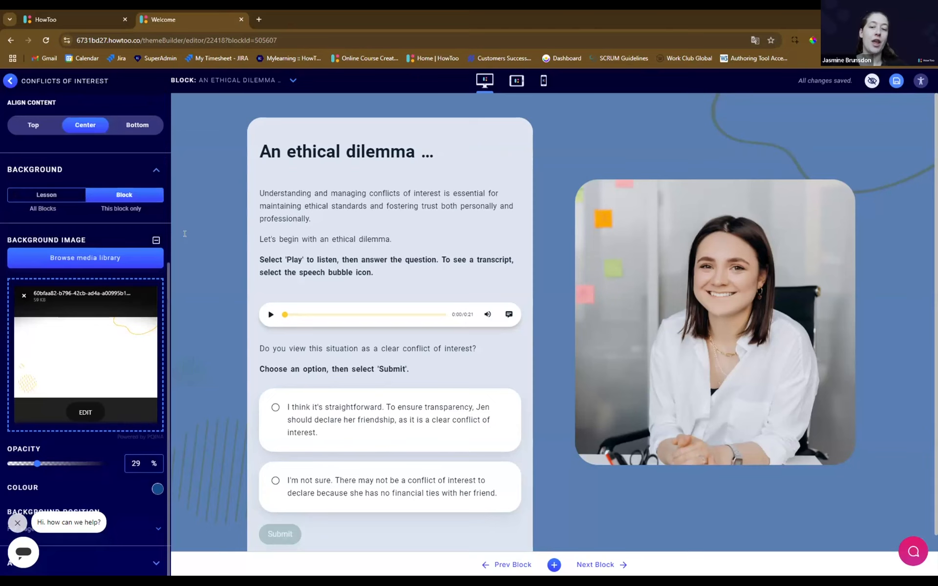
pyautogui.click(633, 202)
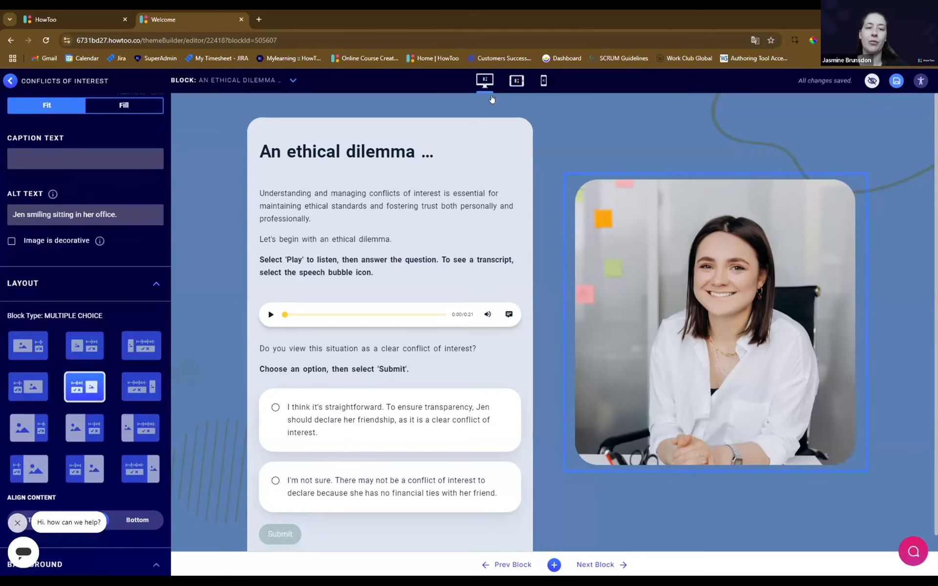
pyautogui.click(503, 138)
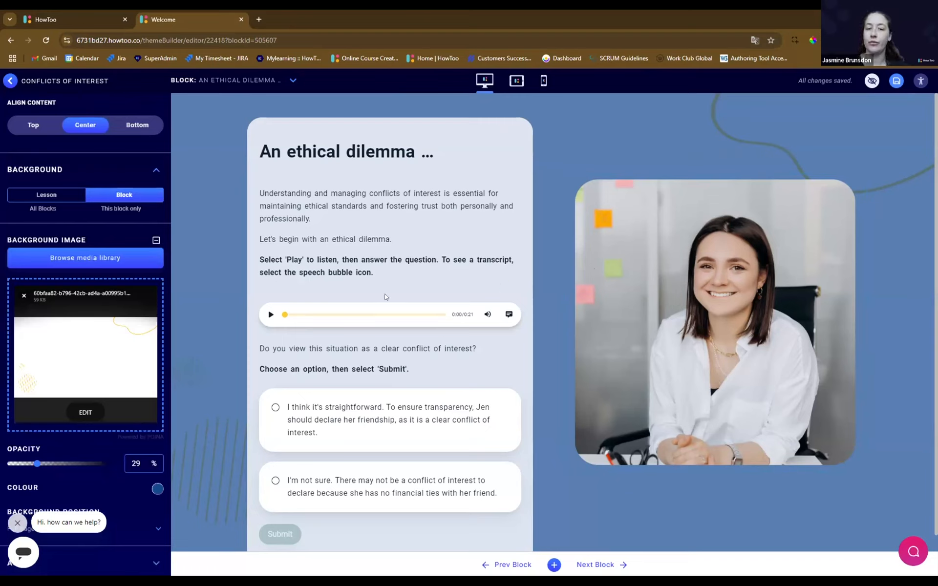
pyautogui.click(691, 338)
pyautogui.click(617, 154)
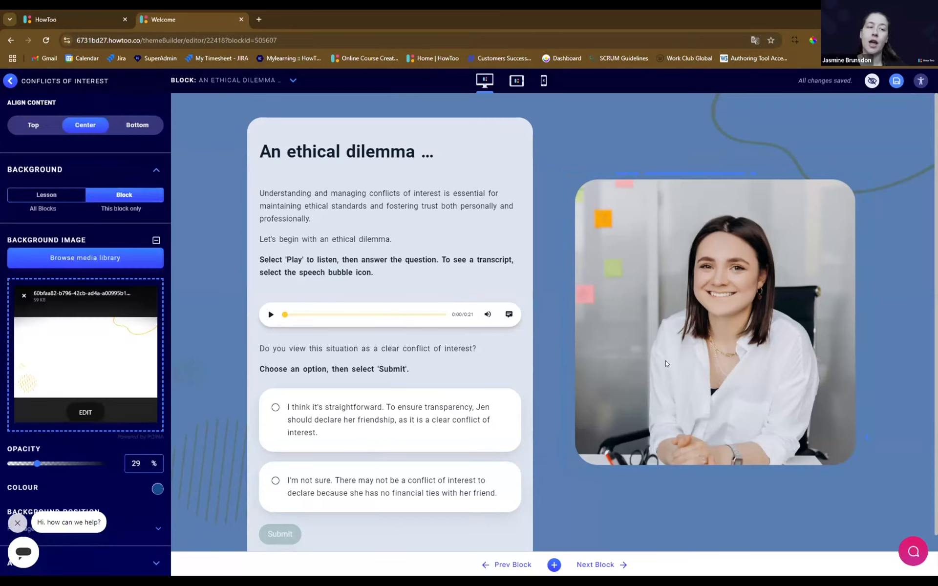
# Leave the lesson storyboard and open My Theme for editing in the theme designer.
pyautogui.click(81, 20)
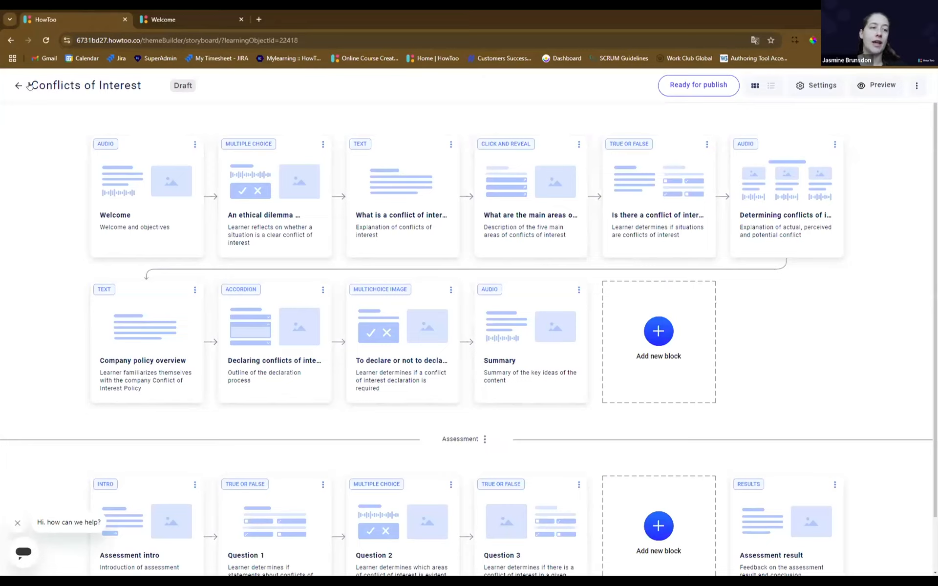
pyautogui.click(20, 86)
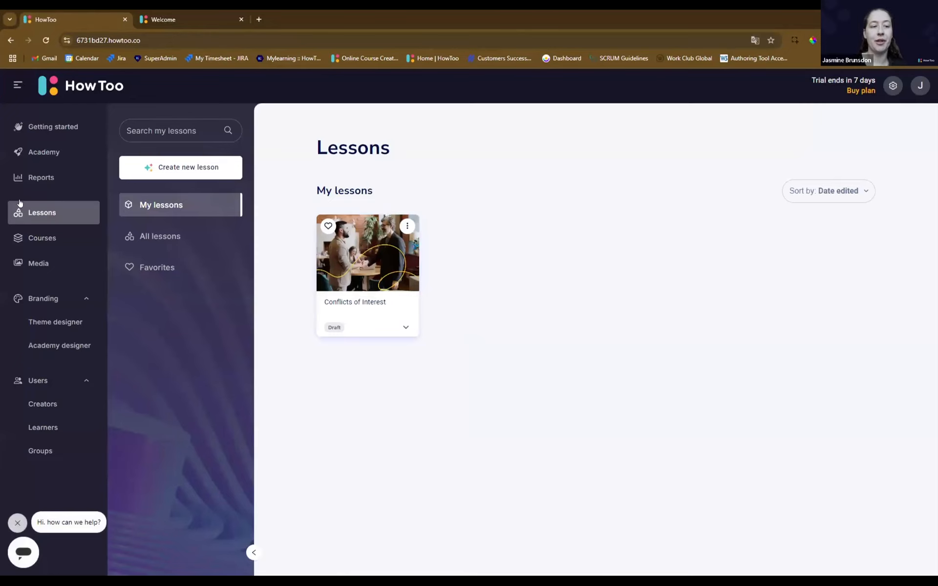
pyautogui.click(71, 322)
pyautogui.click(369, 264)
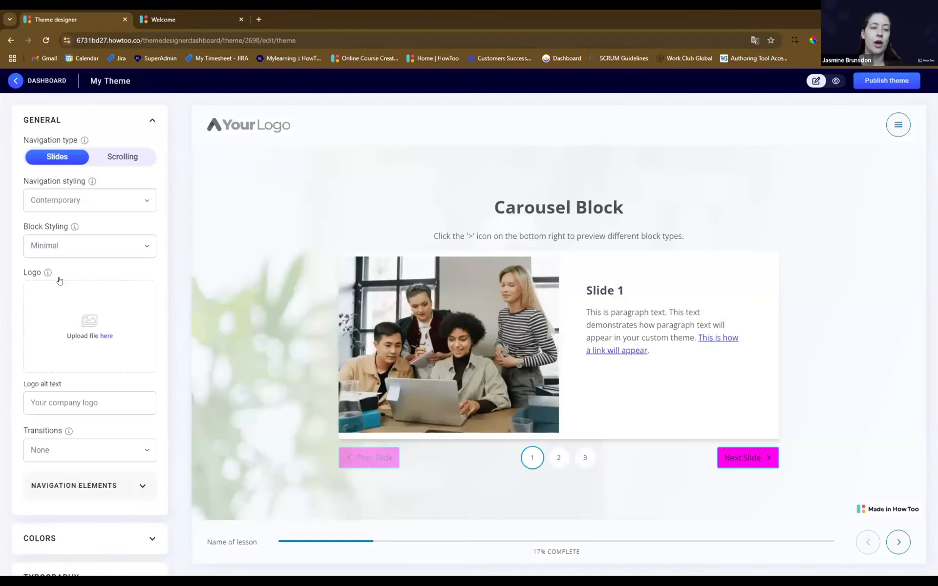
pyautogui.click(172, 19)
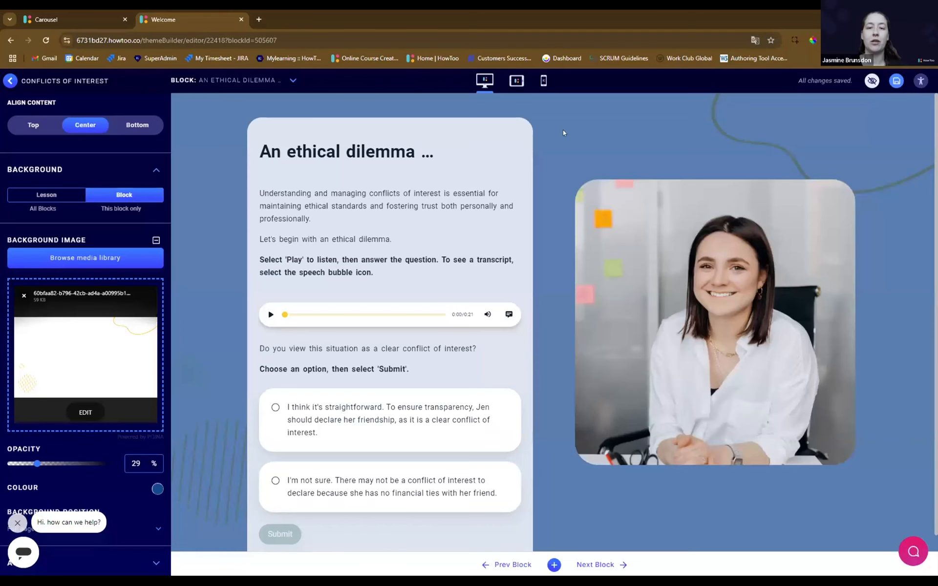
pyautogui.click(98, 19)
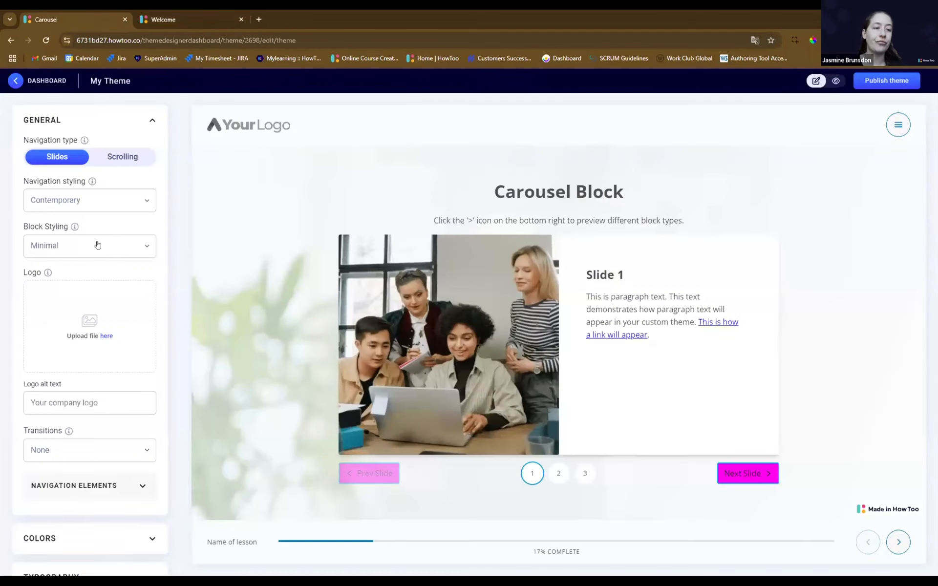
# Set the theme's block styling to Pill and its navigation styling to Classic.
pyautogui.click(98, 245)
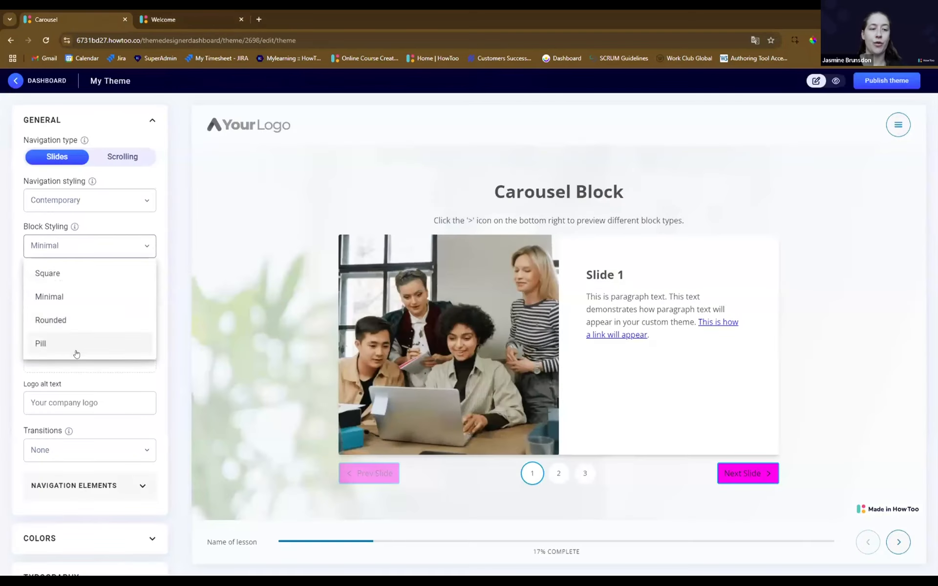
pyautogui.click(53, 344)
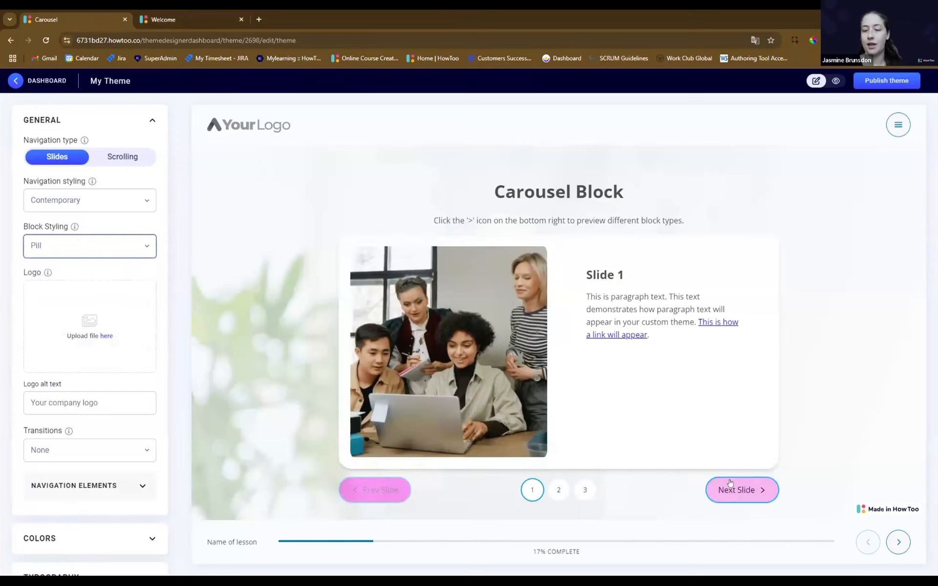
pyautogui.click(97, 244)
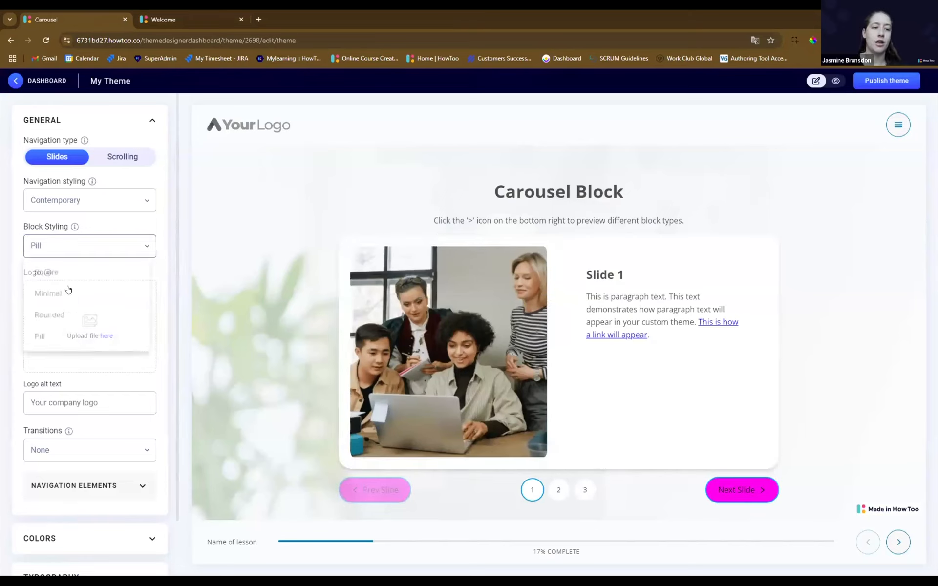
pyautogui.click(291, 174)
pyautogui.click(84, 203)
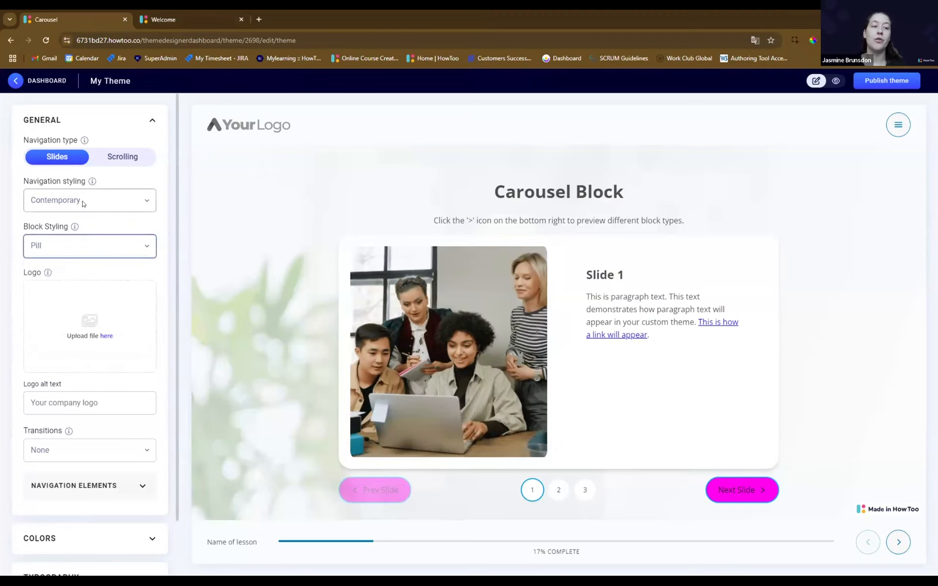
pyautogui.click(47, 298)
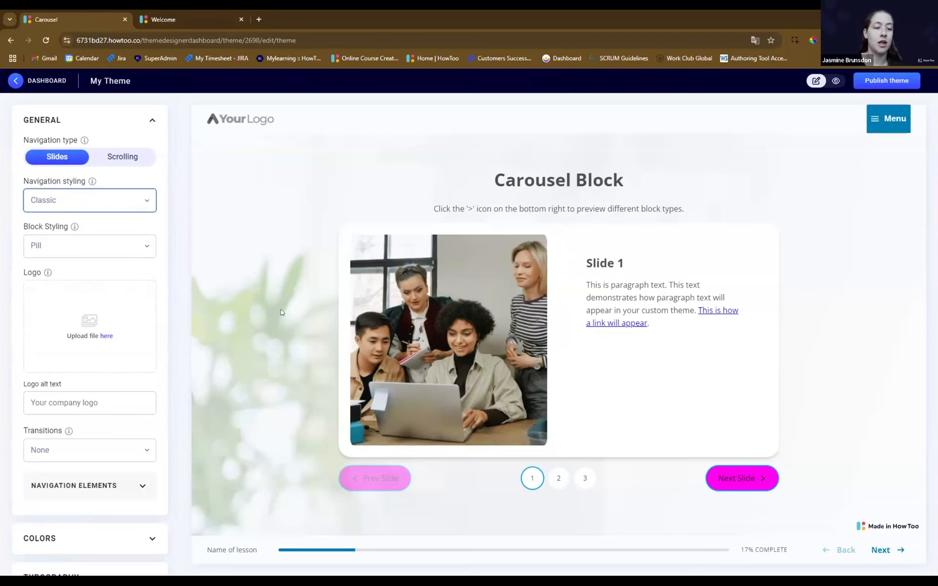
# Turn on the Save and exit button in the theme's navigation elements.
pyautogui.scroll(-1, 124, 429)
pyautogui.click(140, 424)
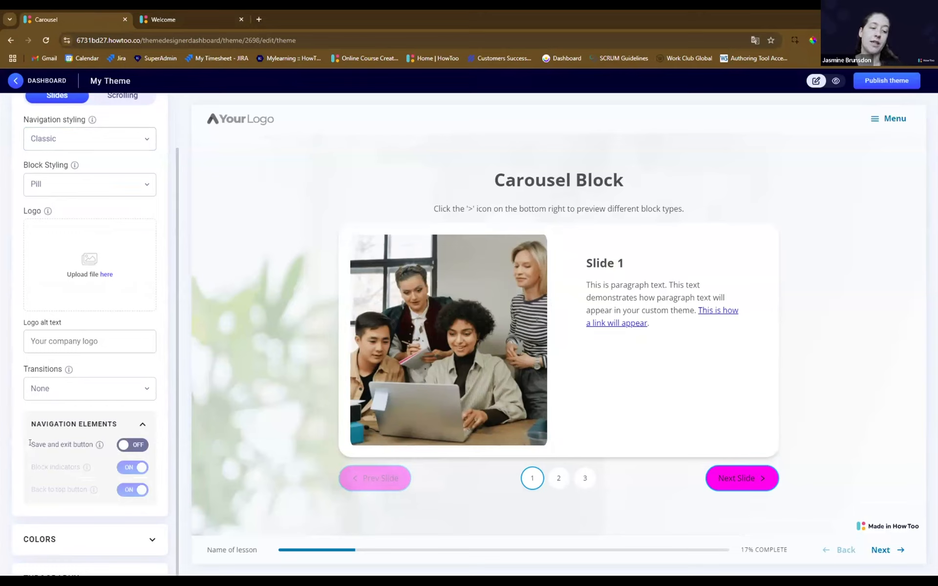
pyautogui.tripleClick(93, 438)
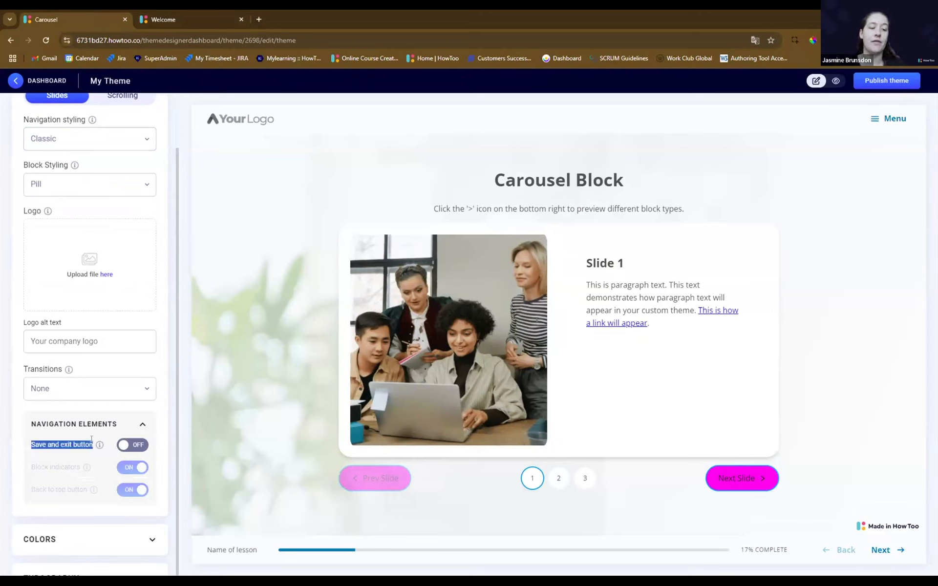
pyautogui.click(136, 446)
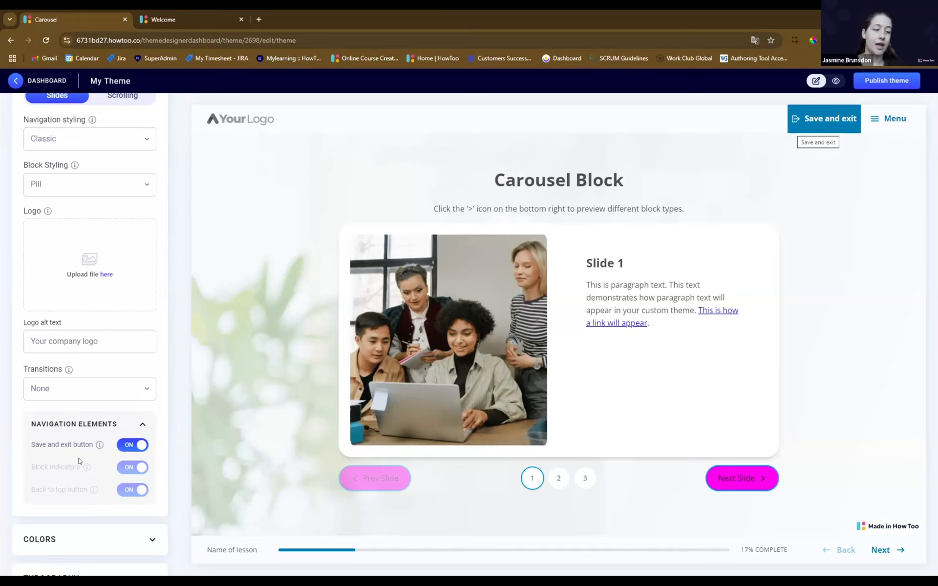
# Turn on text boxes in the theme's color settings.
pyautogui.click(74, 540)
pyautogui.scroll(2, 89, 245)
pyautogui.click(141, 183)
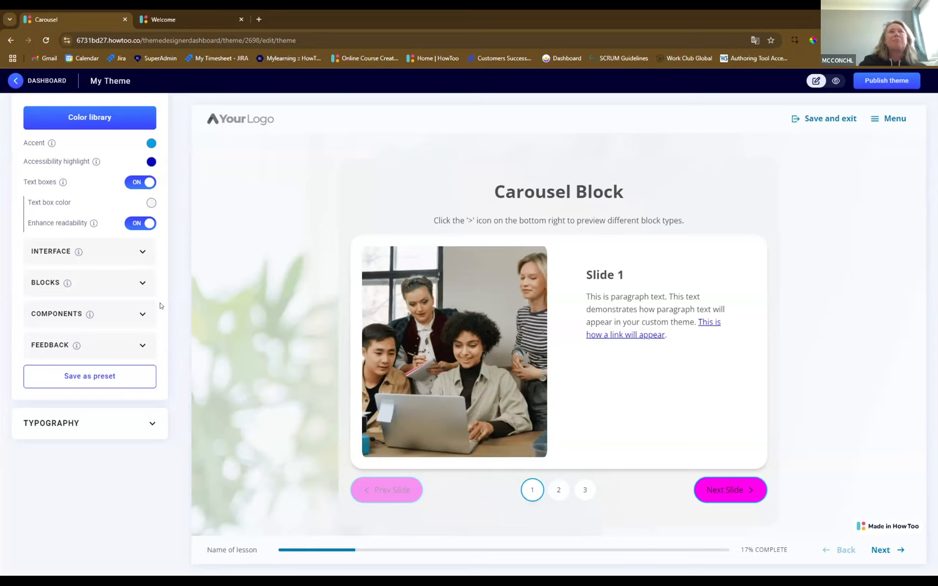
# Try several blue shades for the theme's text box color and settle on a very dark slate blue.
pyautogui.click(151, 202)
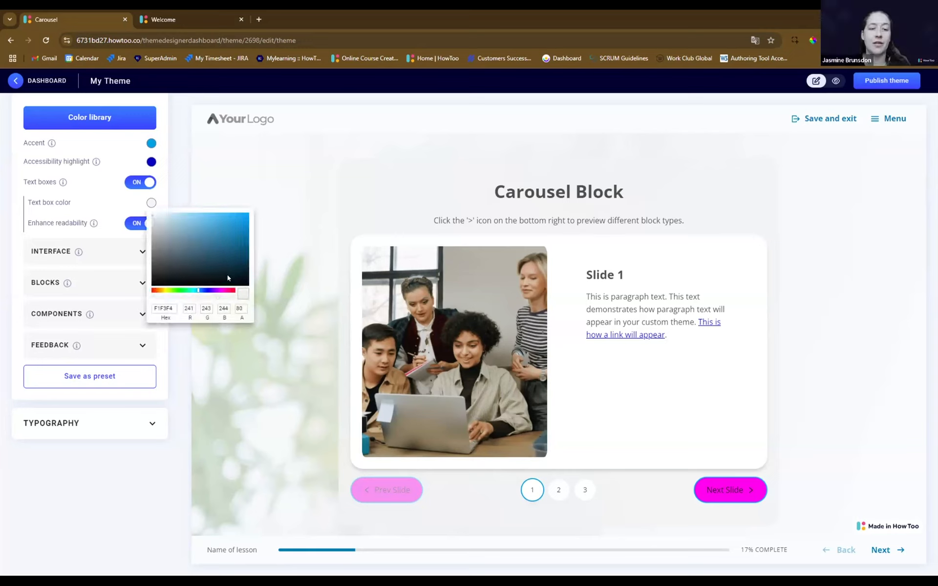
pyautogui.click(239, 237)
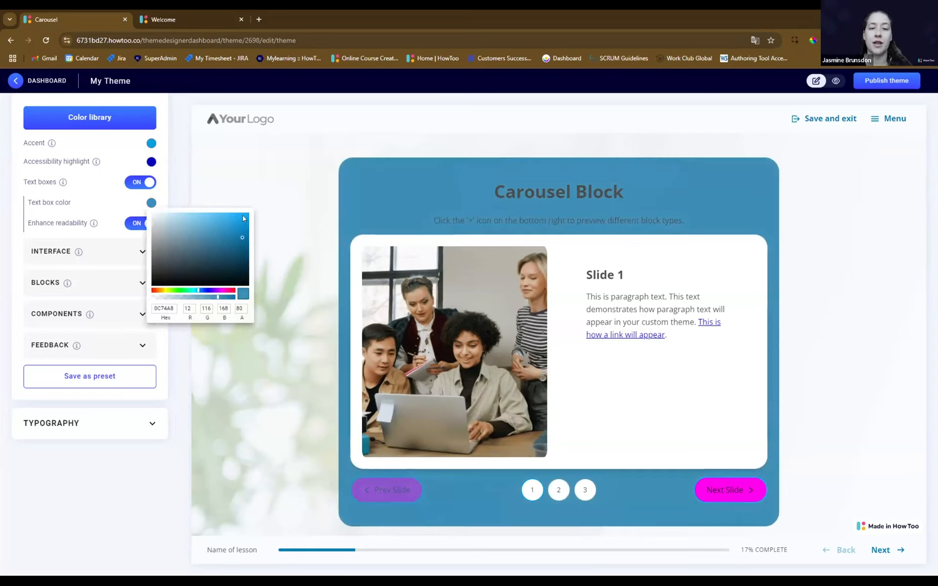
pyautogui.click(244, 217)
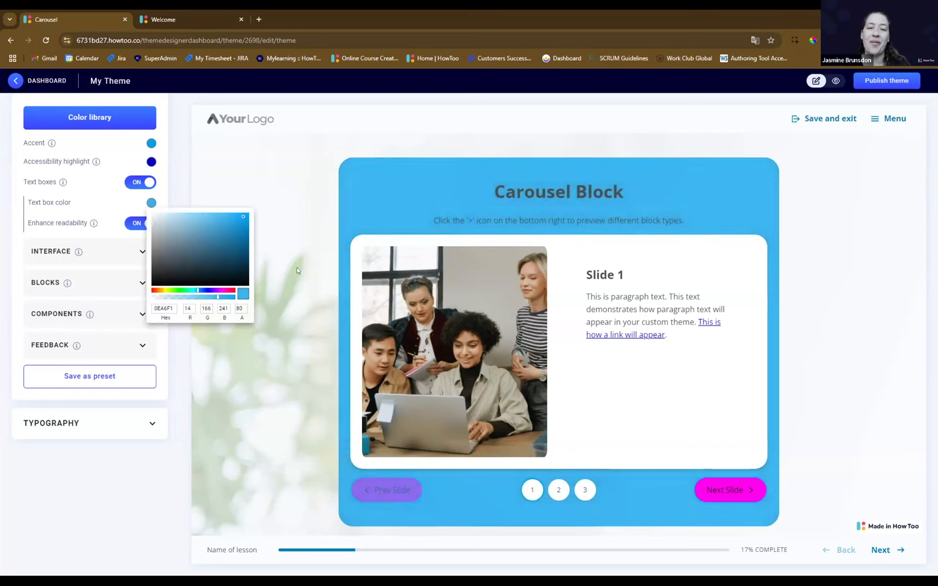
pyautogui.click(266, 243)
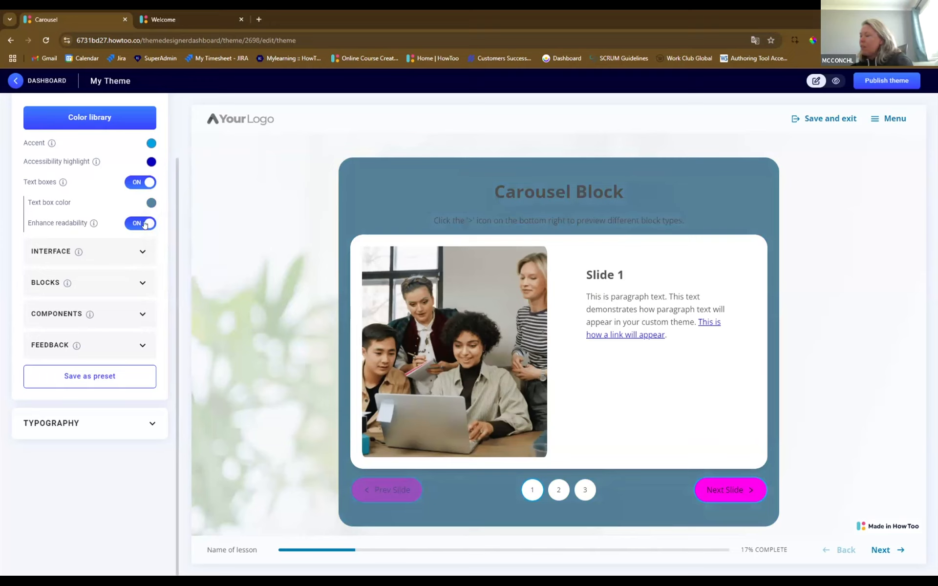
pyautogui.click(151, 203)
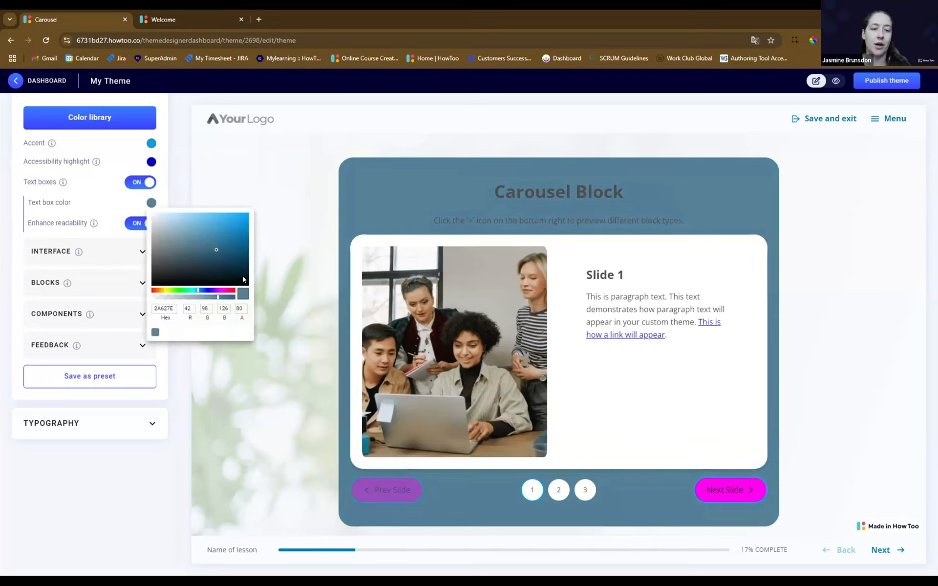
pyautogui.click(243, 279)
pyautogui.click(284, 257)
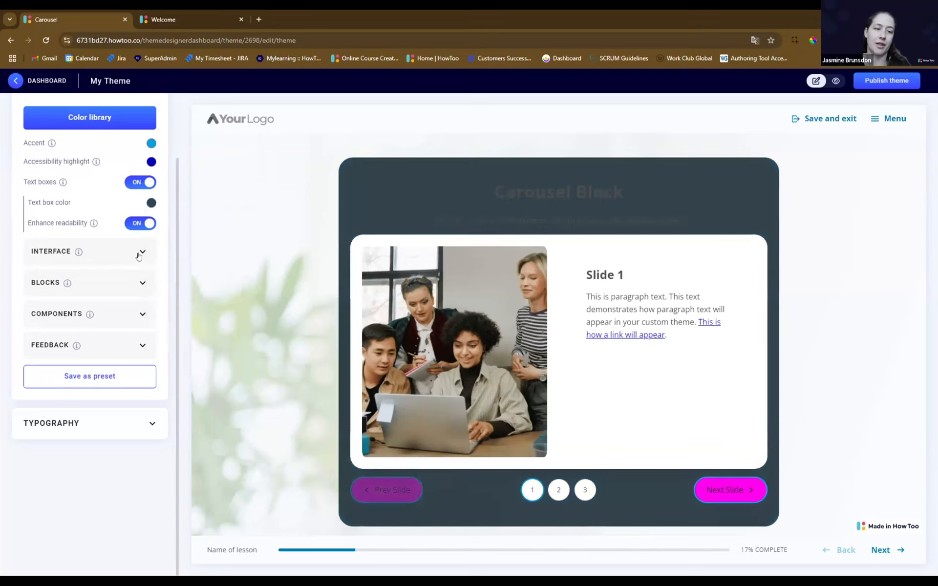
# Set the paragraph text color of the theme's blocks to white, FFFFFF.
pyautogui.click(139, 253)
pyautogui.click(139, 253)
pyautogui.click(142, 282)
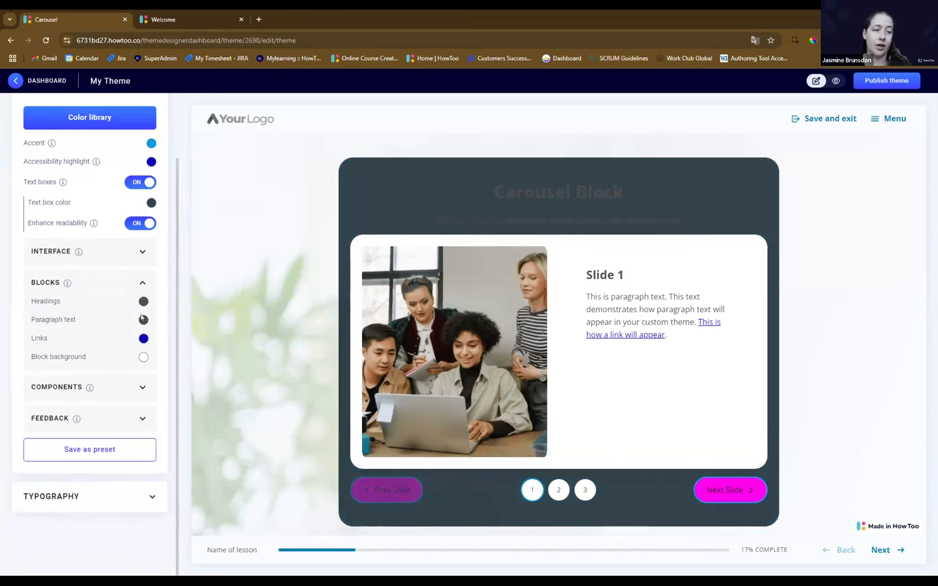
pyautogui.click(145, 320)
pyautogui.moveTo(166, 354); pyautogui.dragTo(128, 306)
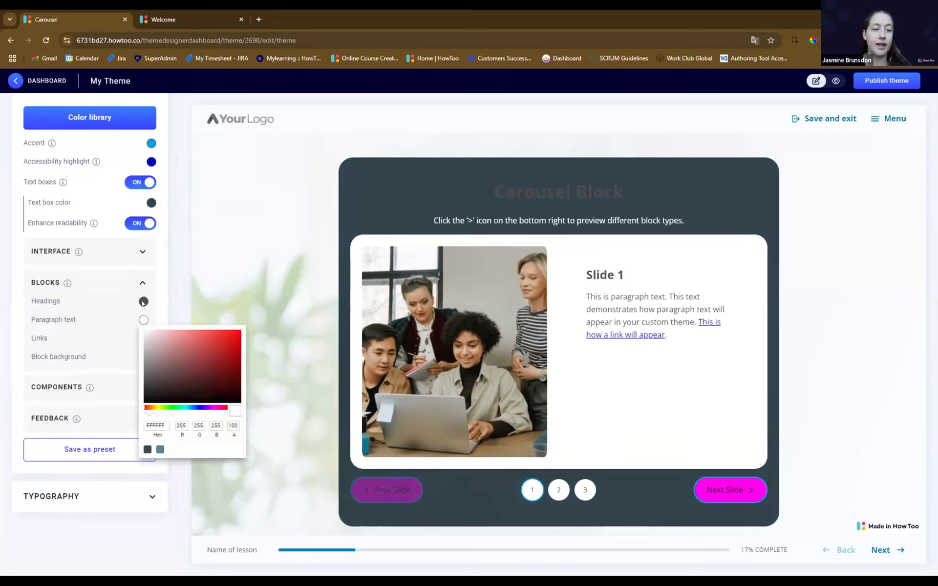
# Set the heading color of the theme's blocks to white.
pyautogui.click(143, 302)
pyautogui.click(143, 302)
pyautogui.moveTo(184, 371); pyautogui.dragTo(130, 296)
pyautogui.click(270, 253)
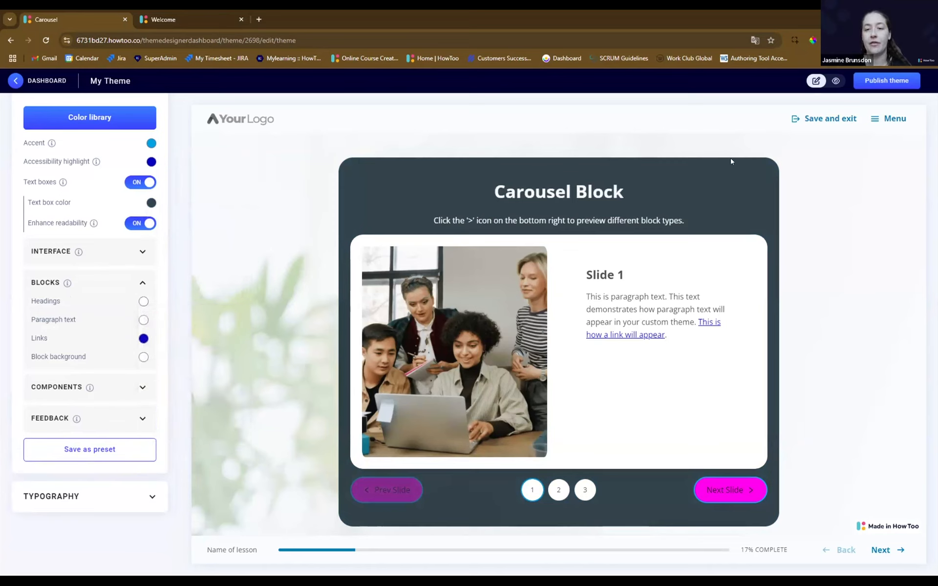